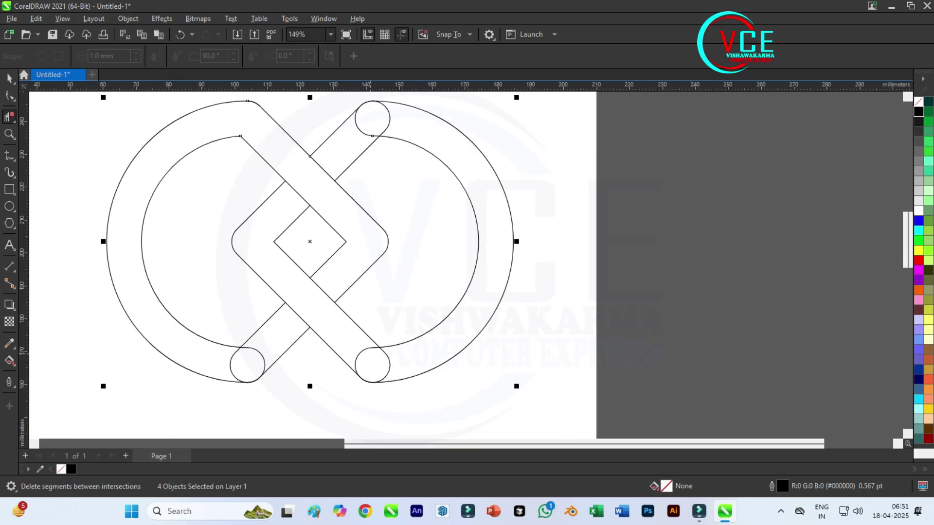
# - Delete the leftover circle segments at the three remaining corners of the interlocked bands with Virtual Segment Delete
pyautogui.click(389, 365)
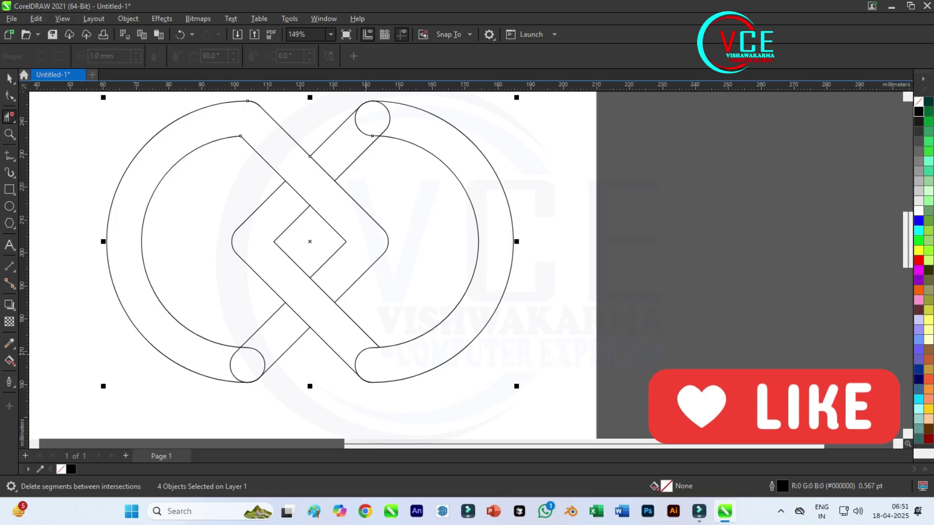
pyautogui.click(365, 350)
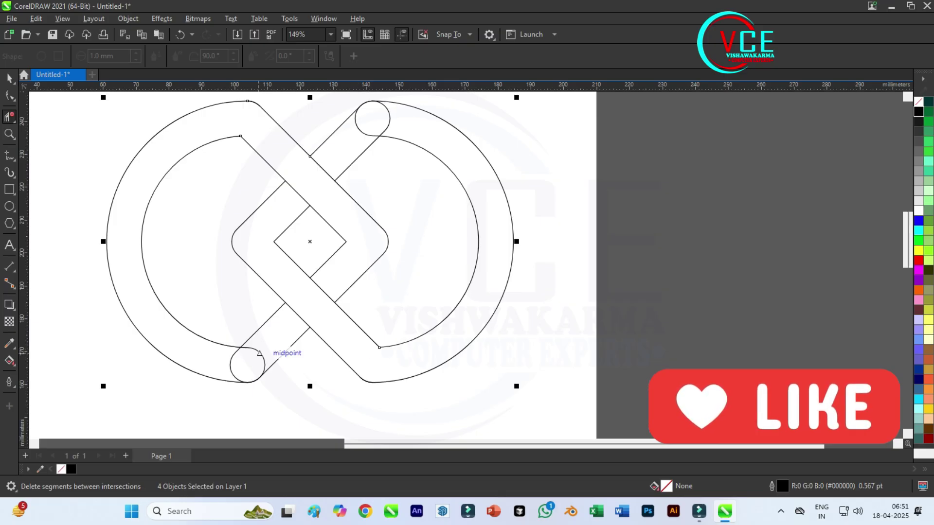
pyautogui.click(260, 353)
pyautogui.click(230, 365)
pyautogui.click(388, 119)
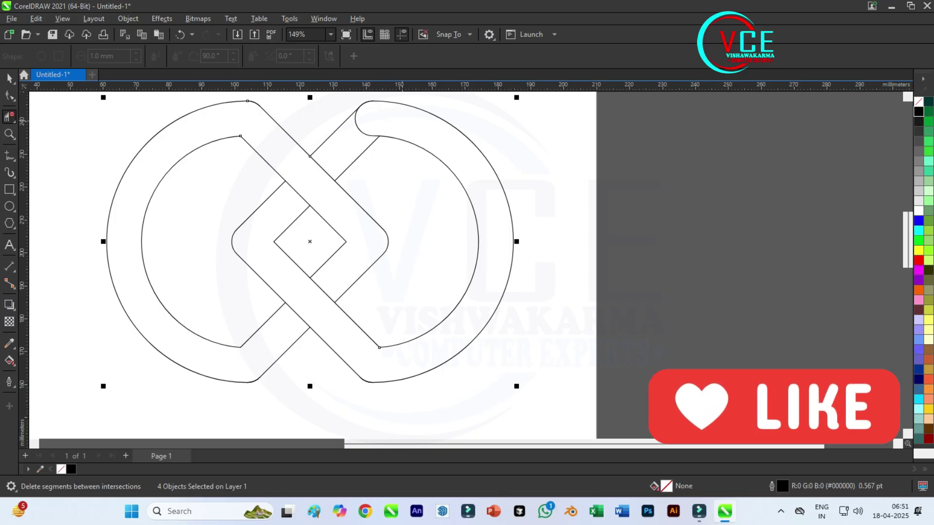
pyautogui.click(357, 127)
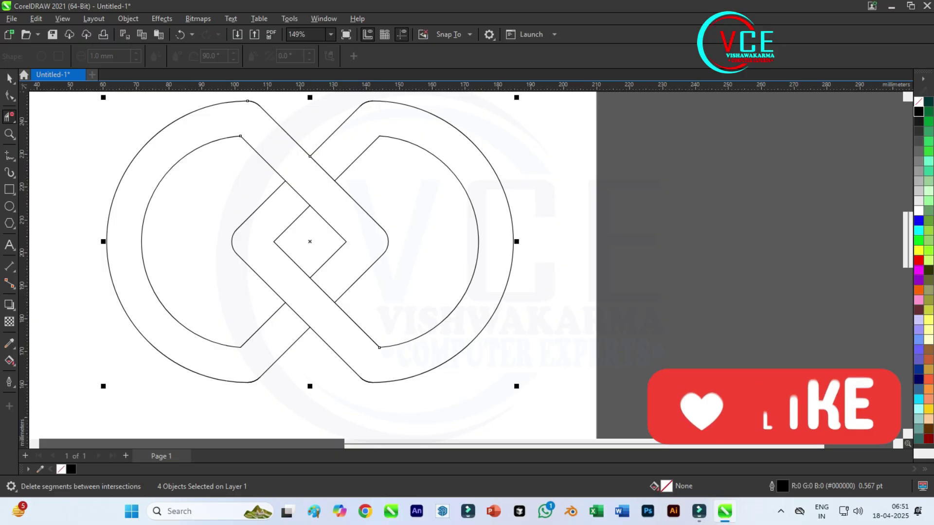
# - Fill the right-hand band with light green (#BFFF75) using Smart Fill
pyautogui.click(10, 360)
pyautogui.click(39, 374)
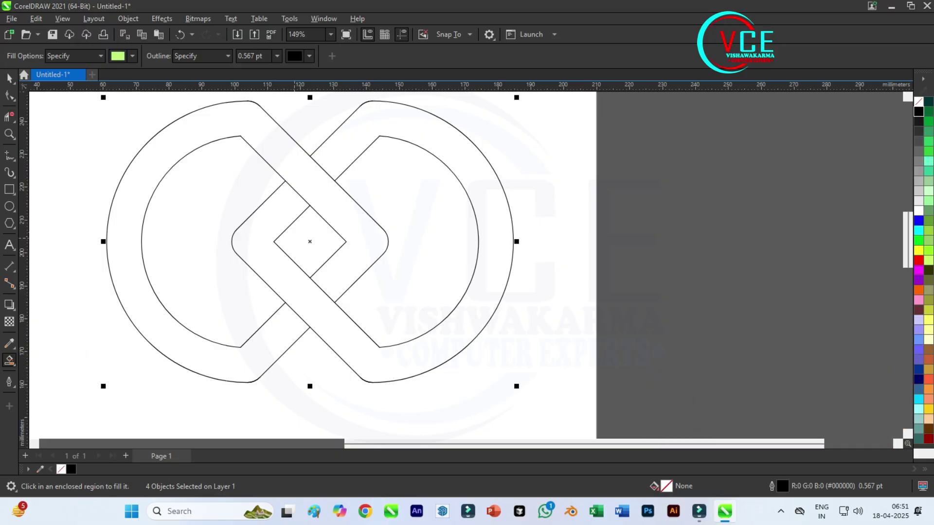
pyautogui.click(440, 133)
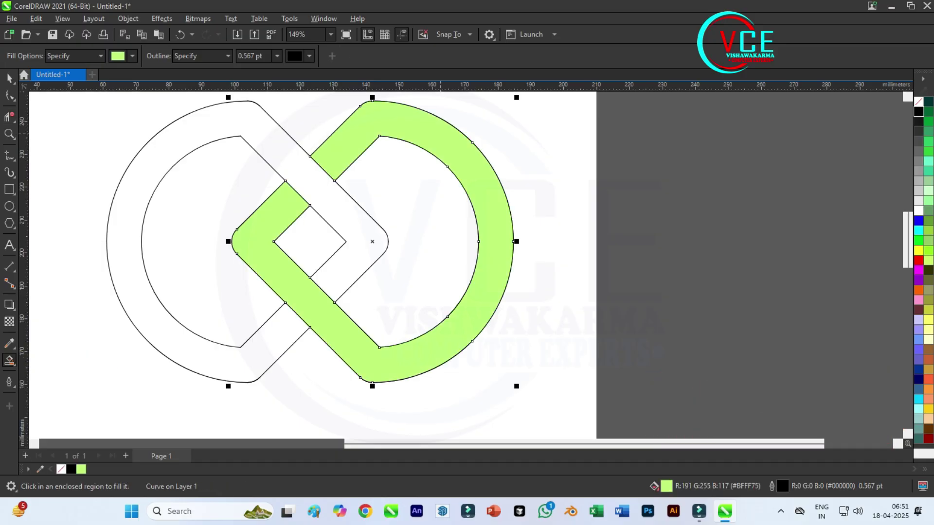
# - Set the Smart Fill colour to blue (#2E90FF) and fill the left-hand band, finishing with the Pick tool
pyautogui.click(132, 56)
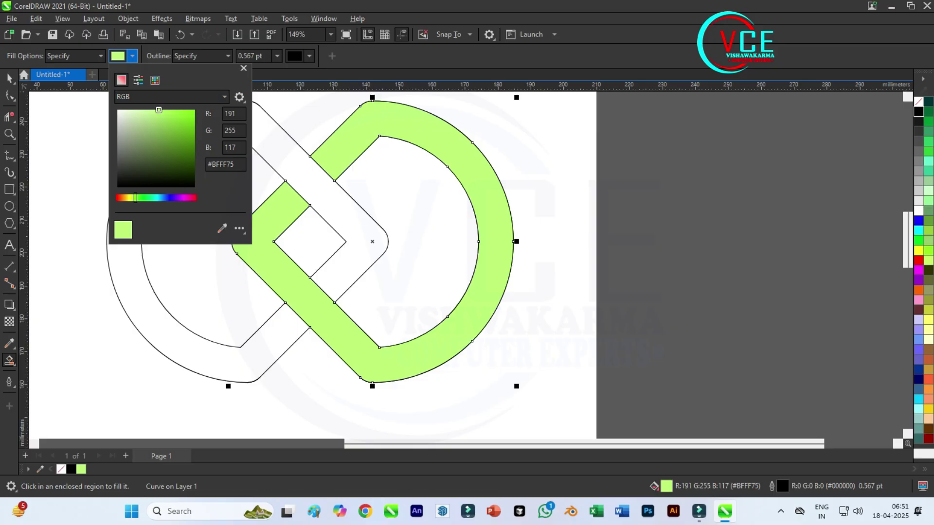
pyautogui.click(163, 198)
pyautogui.moveTo(183, 136); pyautogui.dragTo(180, 110)
pyautogui.click(311, 183)
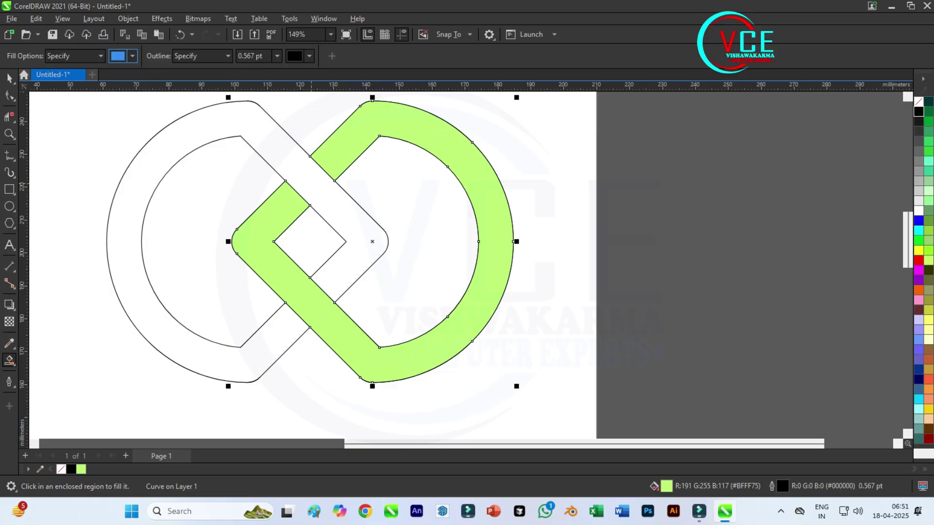
pyautogui.click(136, 161)
pyautogui.click(8, 78)
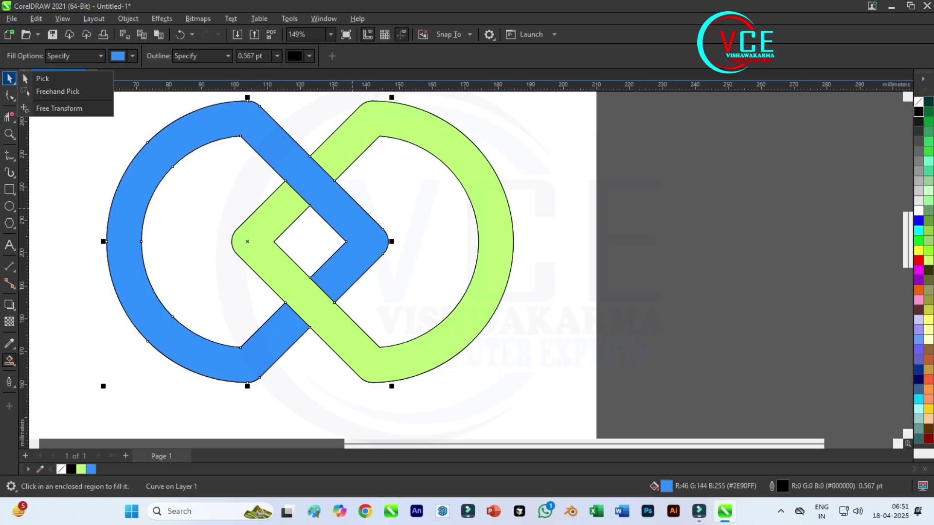
pyautogui.click(34, 78)
# - Draw a narrow vertical rectangle about 2.9 × 39.2 mm beside the green band and move it onto the upper crossing
pyautogui.scroll(-3, 402, 221)
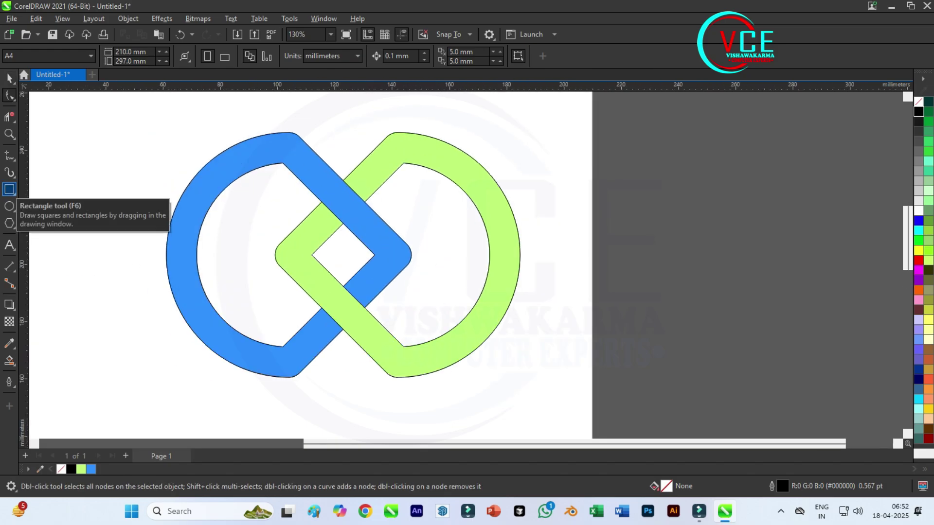
pyautogui.click(9, 189)
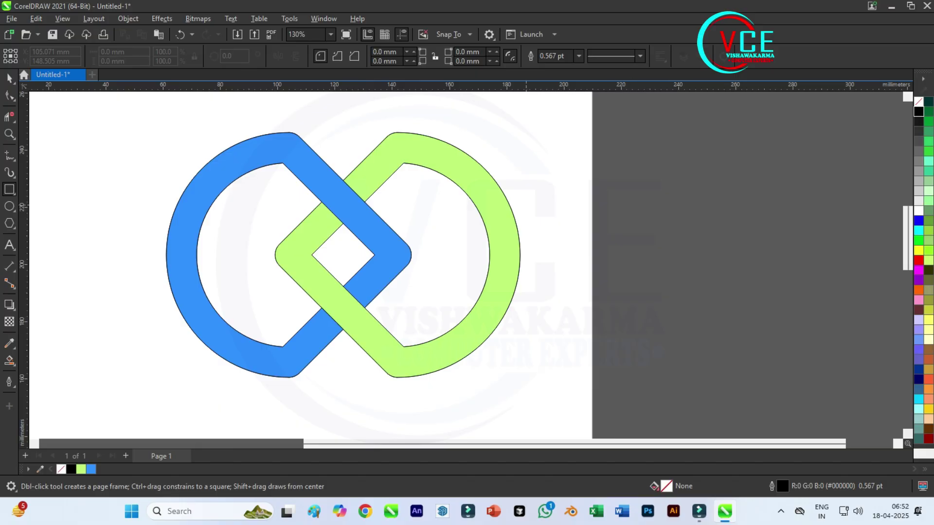
pyautogui.moveTo(539, 201); pyautogui.dragTo(547, 312)
pyautogui.press('space')
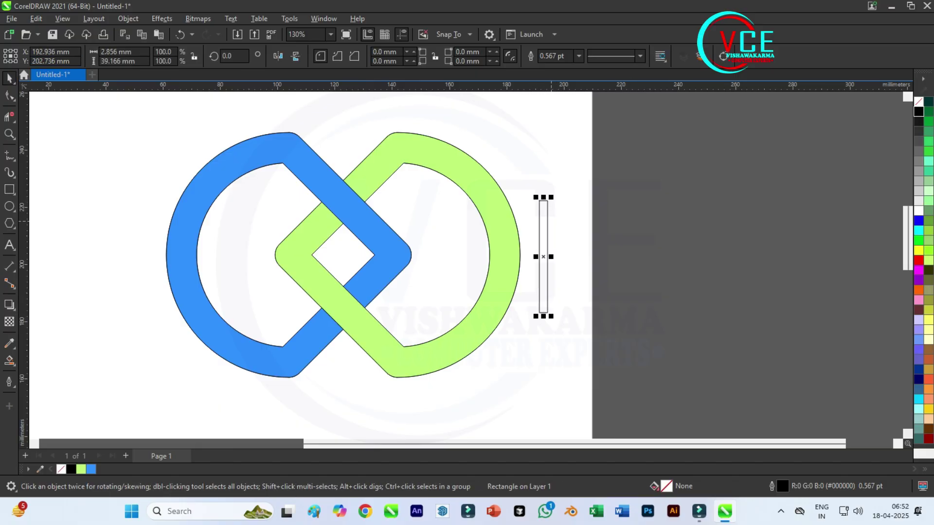
pyautogui.moveTo(548, 225); pyautogui.dragTo(352, 151)
# - Rotate the narrow rectangle to 45 degrees so it runs parallel to the blue band's diagonal
pyautogui.scroll(5, 352, 151)
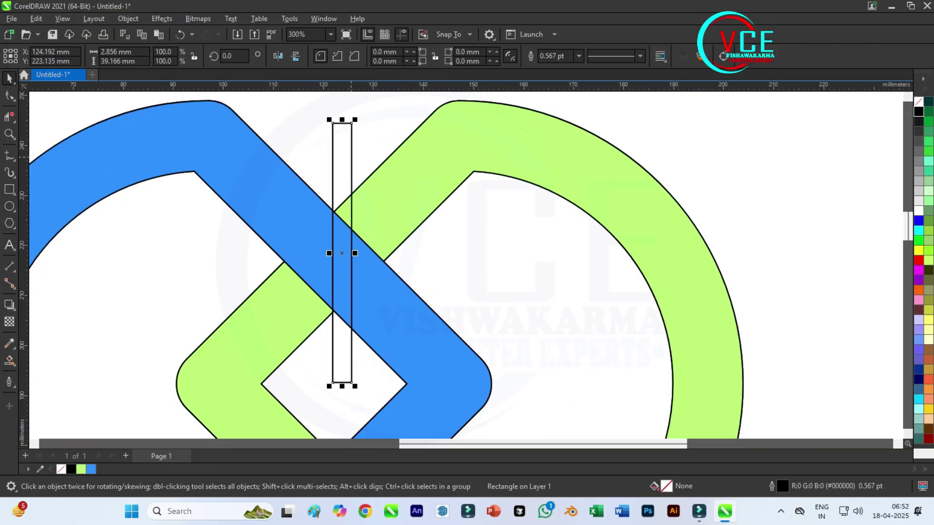
pyautogui.click(351, 136)
pyautogui.moveTo(356, 115); pyautogui.dragTo(241, 148)
pyautogui.moveTo(244, 56); pyautogui.dragTo(222, 55)
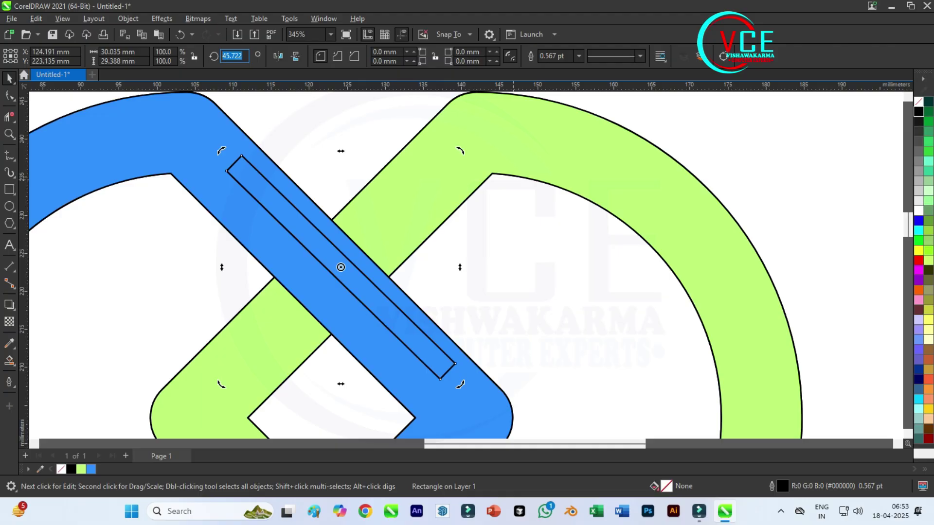
pyautogui.write('45')
pyautogui.press('Return')
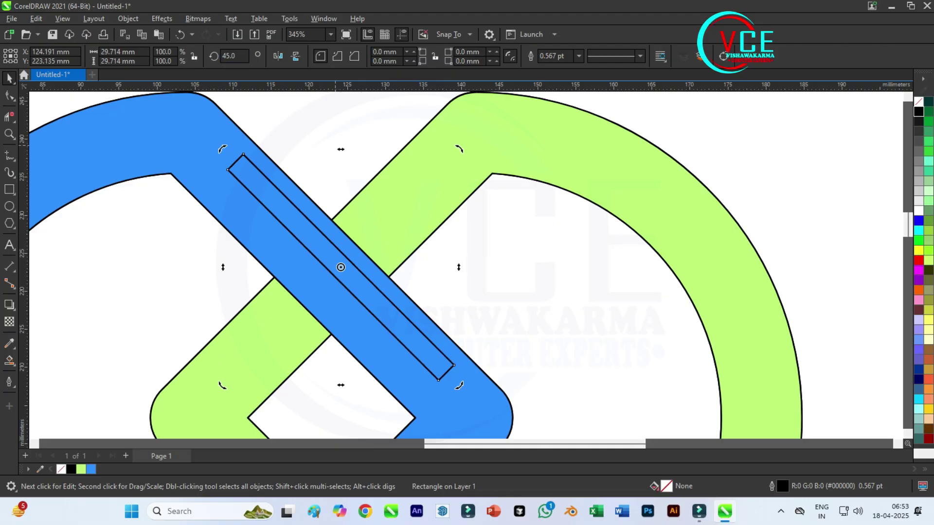
pyautogui.press('Escape')
# - Place copies of the rotated rectangle along both edges of the blue band's upper diagonal and the green band's lower diagonal
pyautogui.click(313, 254)
pyautogui.moveTo(313, 254); pyautogui.dragTo(292, 296)
pyautogui.scroll(-5, 291, 168)
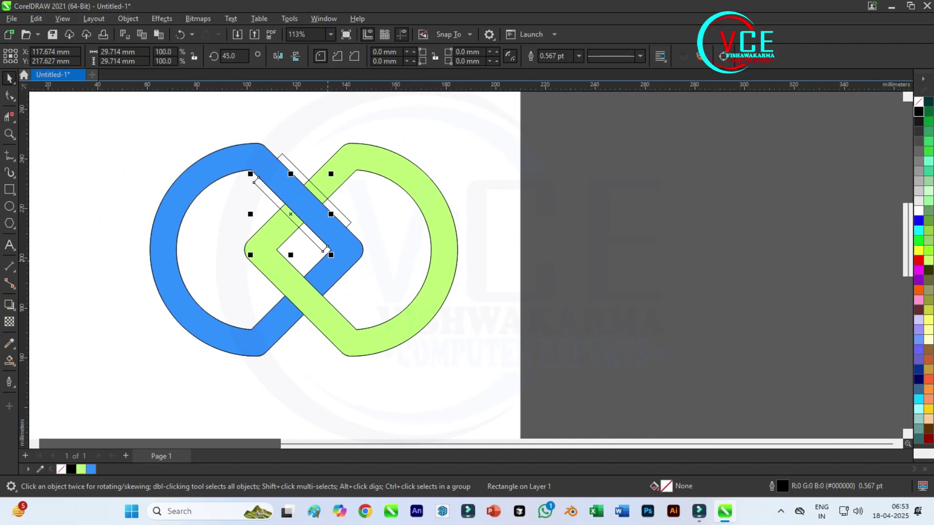
pyautogui.scroll(3, 328, 262)
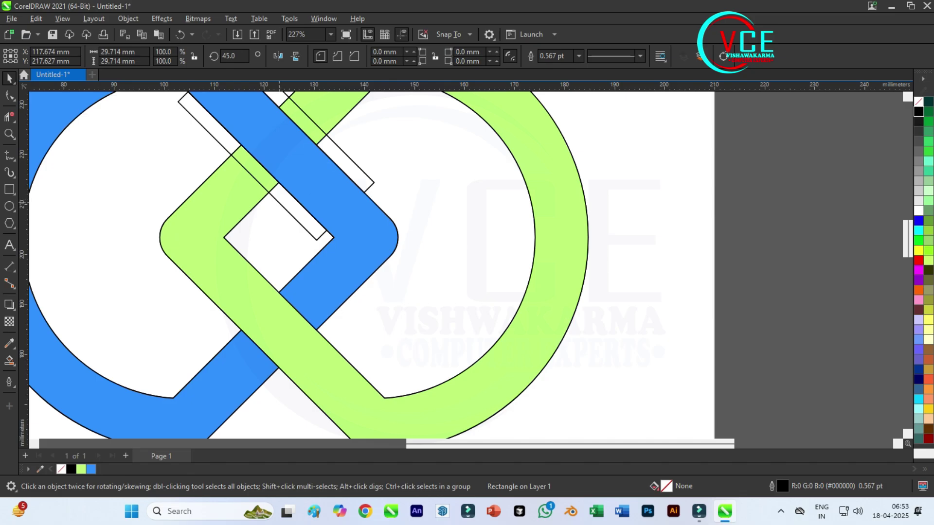
pyautogui.moveTo(278, 201); pyautogui.dragTo(289, 378)
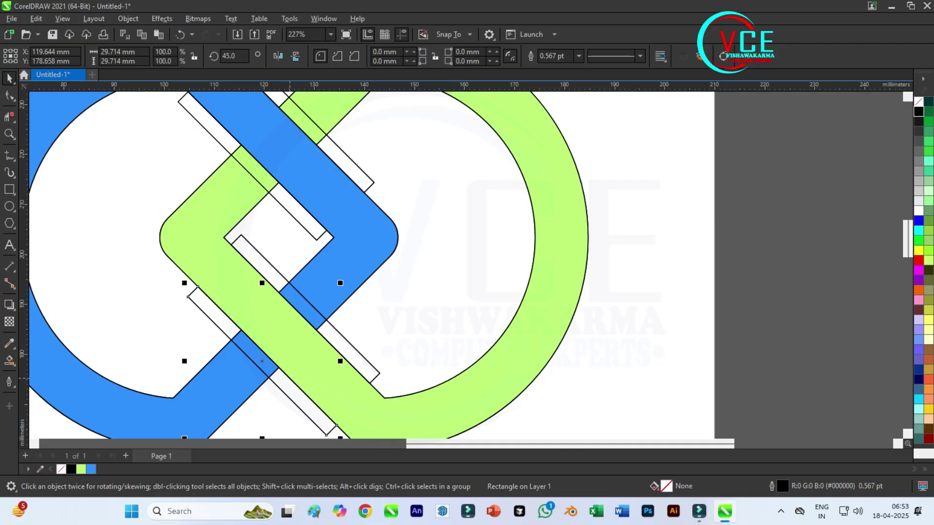
# - Delete the rectangle and band segments at the upper crossing, leaving gaps in the green band on both sides of the blue diagonal
pyautogui.scroll(-2, 272, 283)
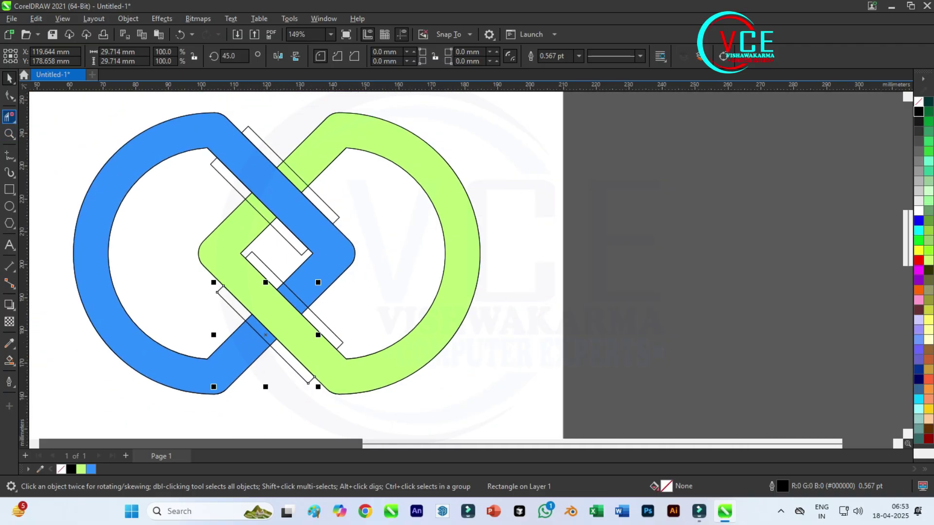
pyautogui.scroll(3, 284, 125)
pyautogui.click(253, 159)
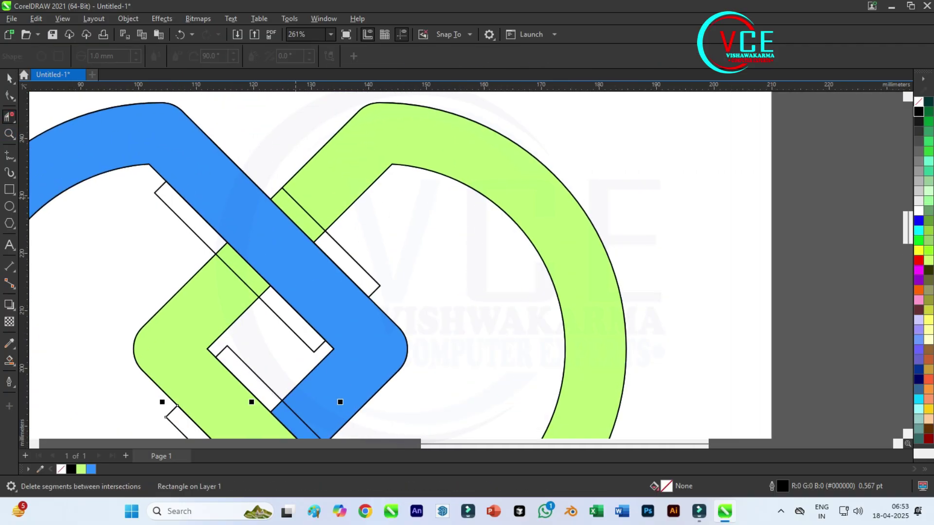
pyautogui.click(349, 254)
pyautogui.click(319, 236)
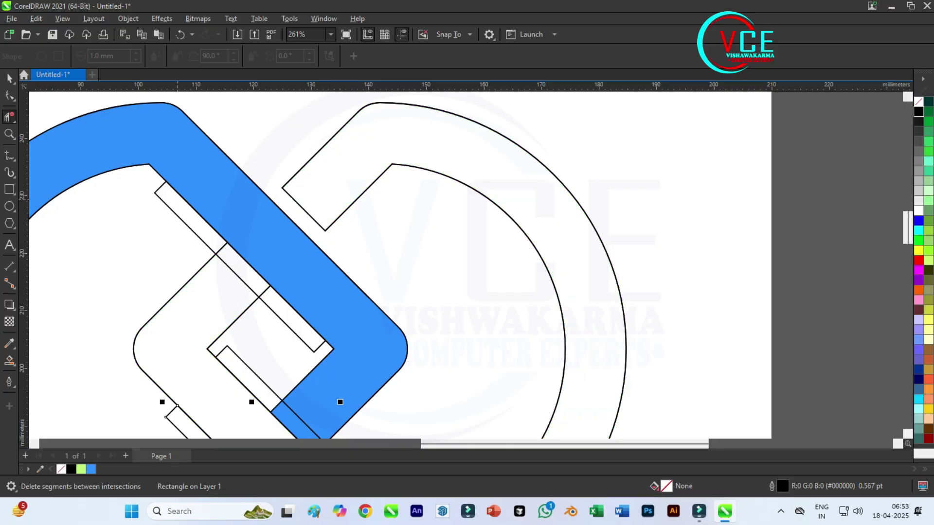
pyautogui.click(223, 243)
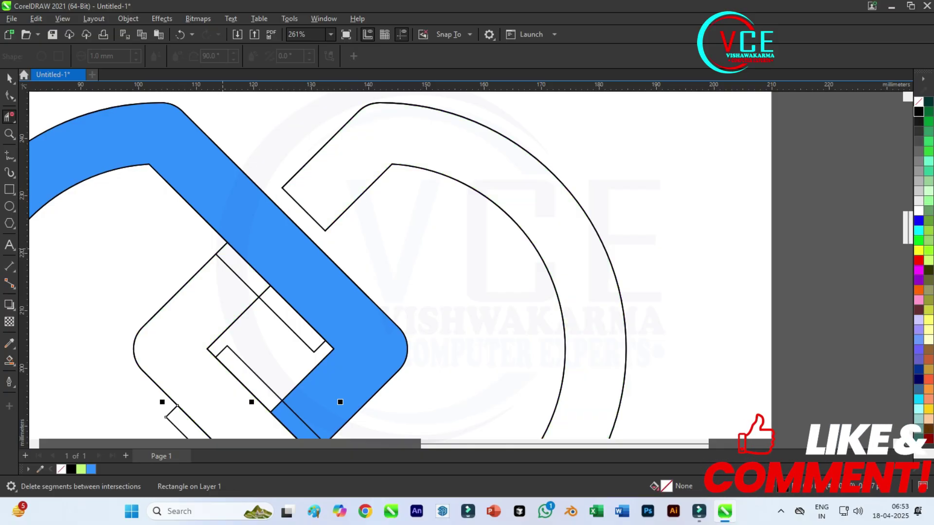
pyautogui.click(264, 291)
pyautogui.click(274, 313)
# - Delete the rectangle and band segments at the lower crossing, leaving gaps in the blue band on both sides of the other diagonal
pyautogui.scroll(-1, 322, 196)
pyautogui.scroll(3, 307, 355)
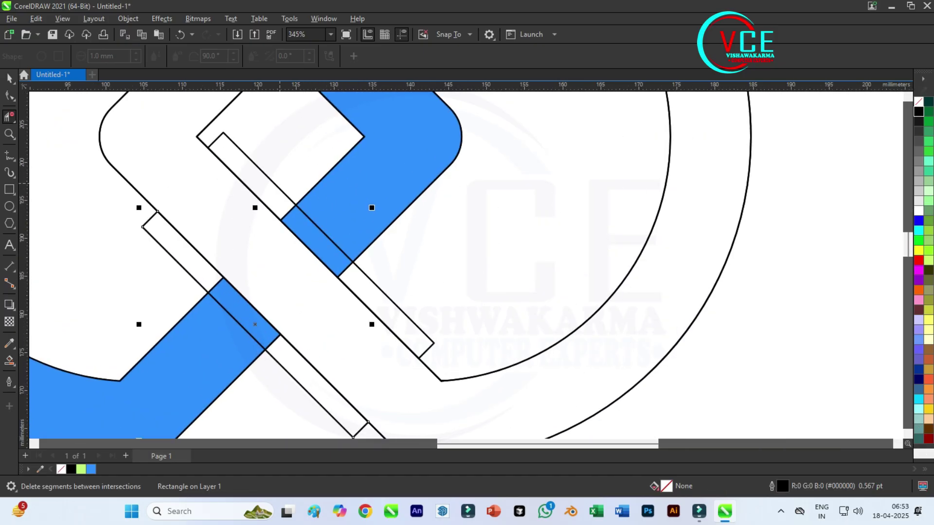
pyautogui.click(274, 183)
pyautogui.click(168, 253)
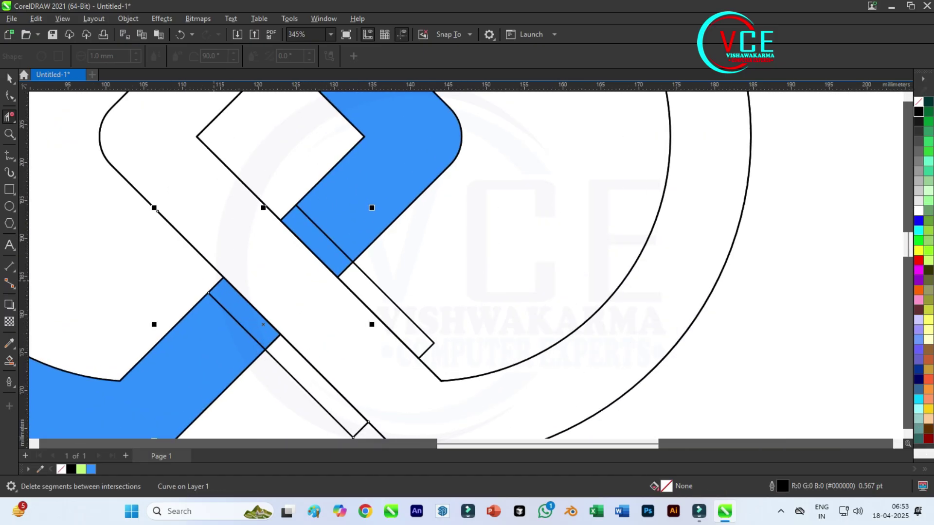
pyautogui.click(216, 286)
pyautogui.click(271, 344)
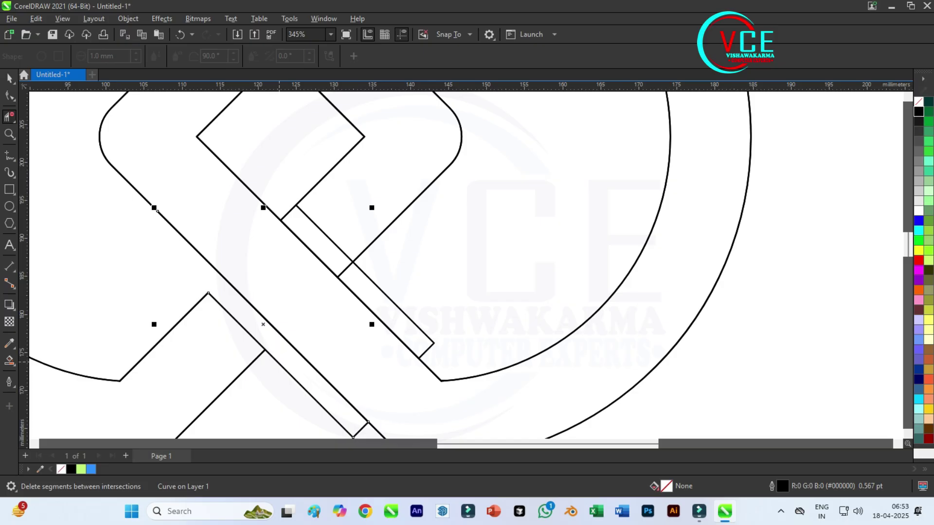
pyautogui.click(281, 365)
pyautogui.click(390, 299)
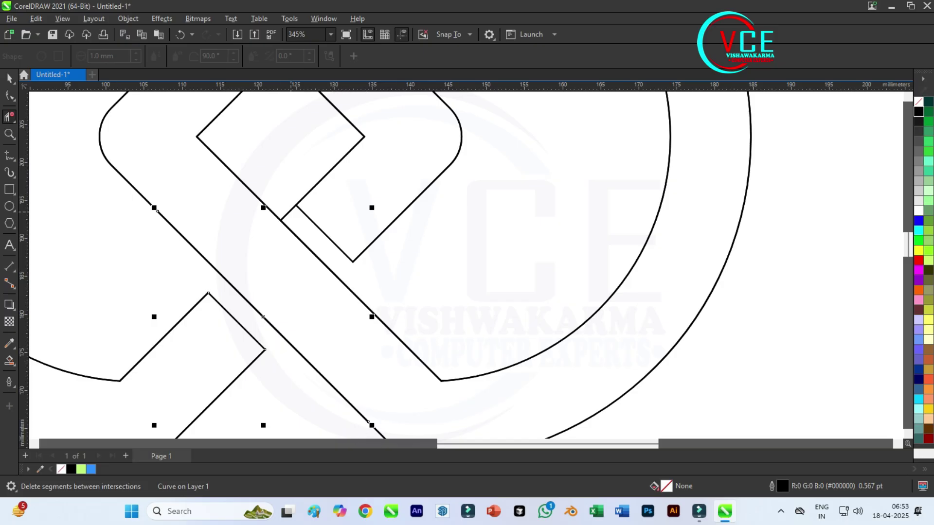
# - Refill the trimmed left-hand band with blue (#2E90FF) using Smart Fill
pyautogui.scroll(-4, 335, 248)
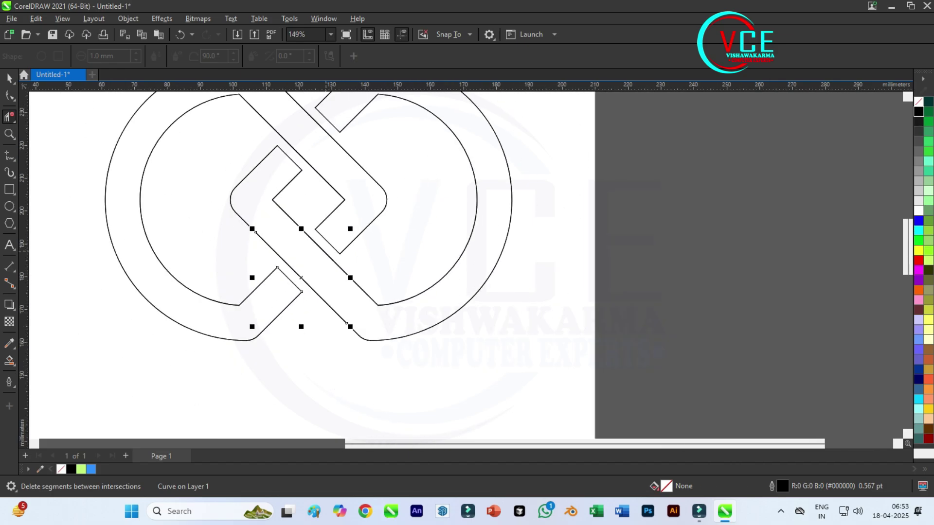
pyautogui.click(9, 360)
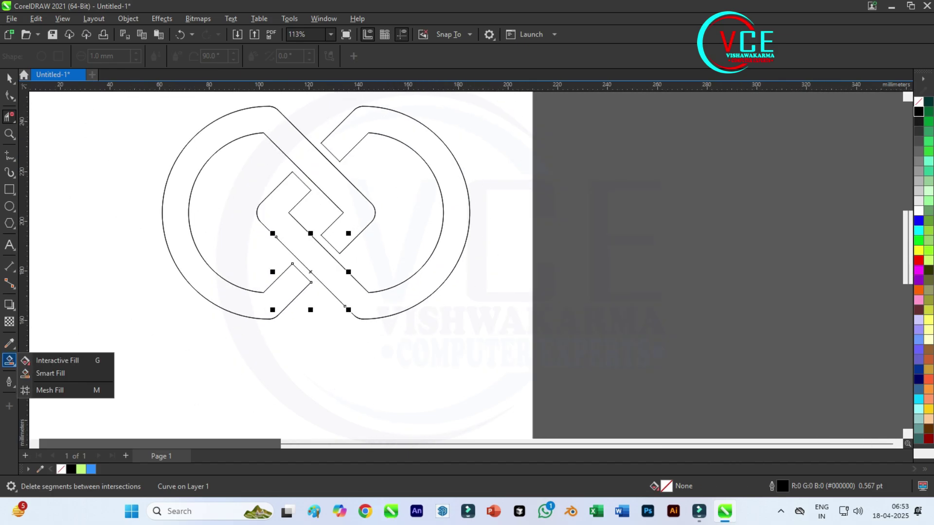
pyautogui.click(44, 373)
pyautogui.click(284, 143)
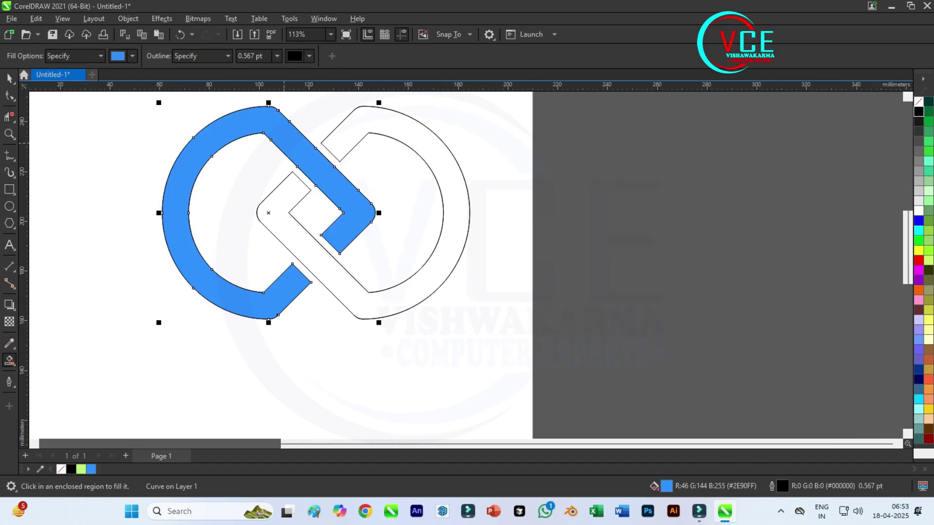
# - Set the Smart Fill colour to light green (#A5FF91), fill the trimmed right-hand band, and return to the Pick tool
pyautogui.click(132, 56)
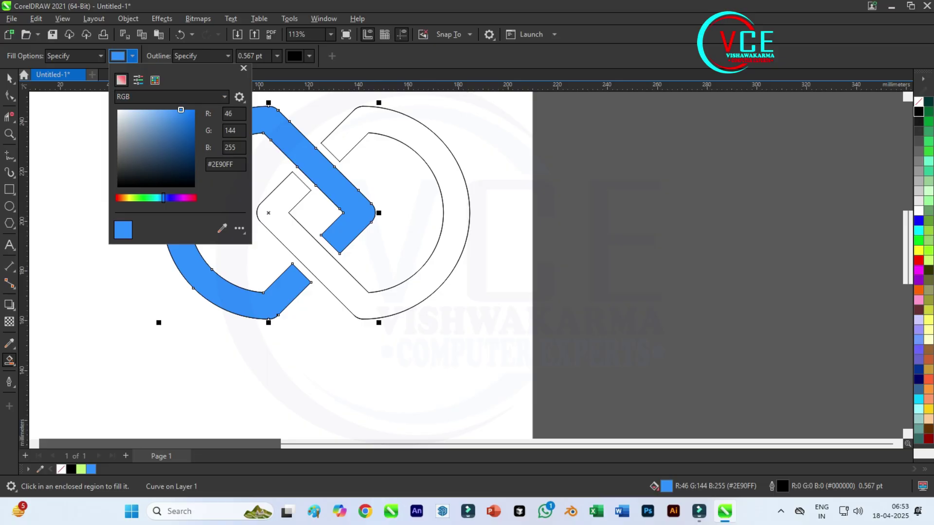
pyautogui.click(140, 198)
pyautogui.moveTo(181, 109); pyautogui.dragTo(151, 109)
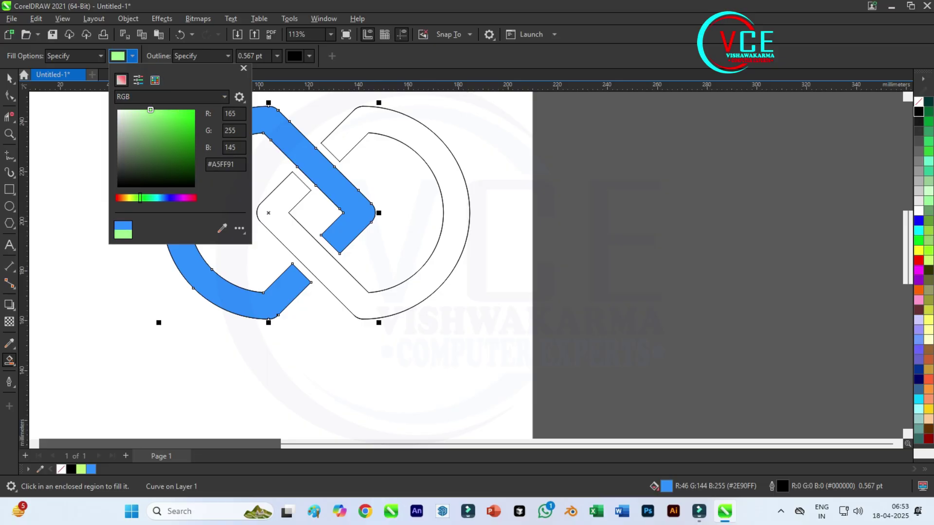
pyautogui.click(244, 68)
pyautogui.click(406, 139)
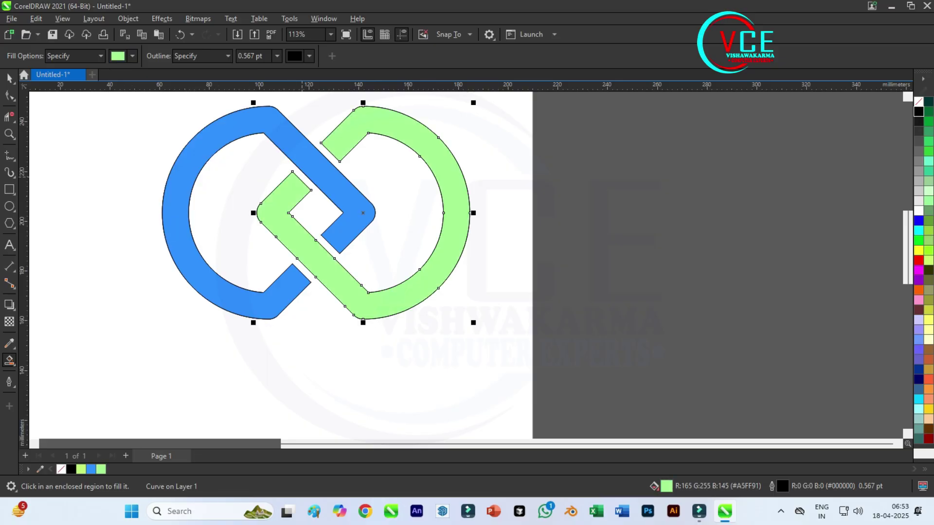
pyautogui.click(10, 78)
pyautogui.scroll(-1, 348, 291)
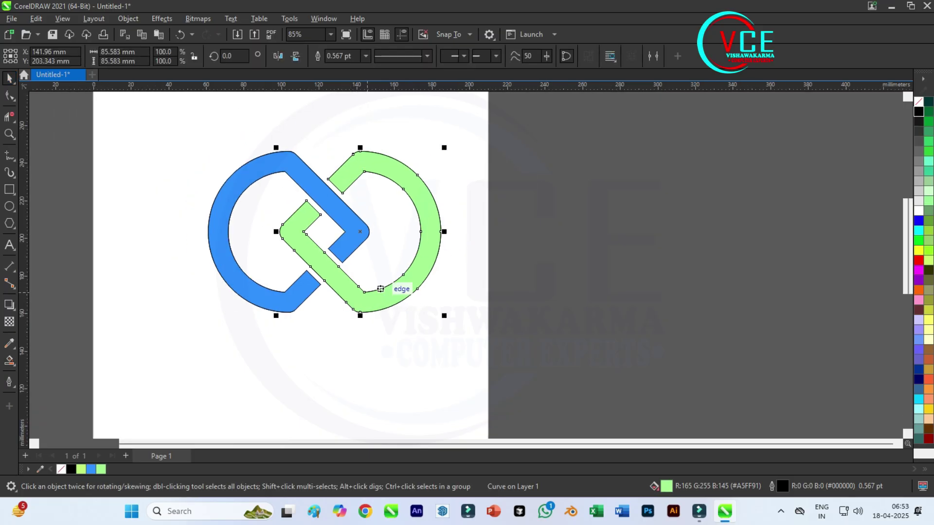
pyautogui.click(369, 177)
# - Apply an inner shadow to the blue band using the Shadow tool's Inner Edge preset
pyautogui.scroll(1, 369, 178)
pyautogui.scroll(1, 297, 211)
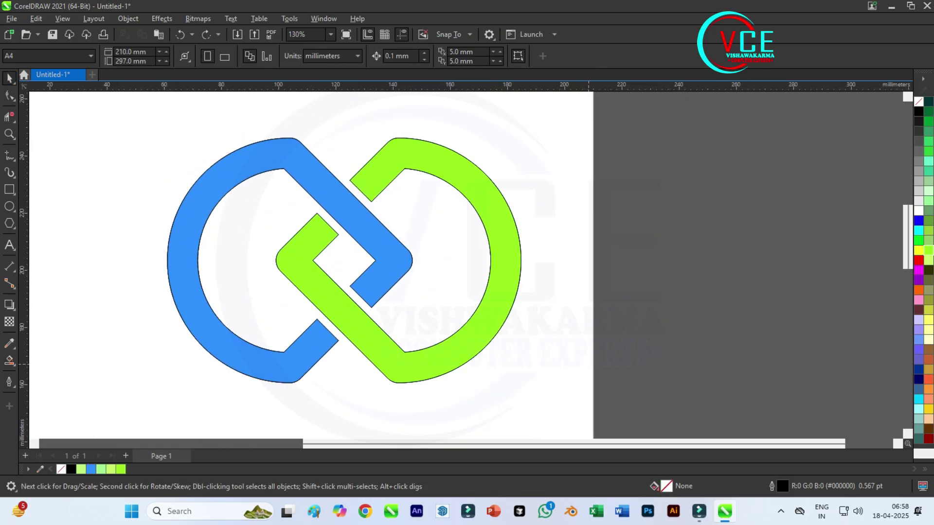
pyautogui.press('F10')
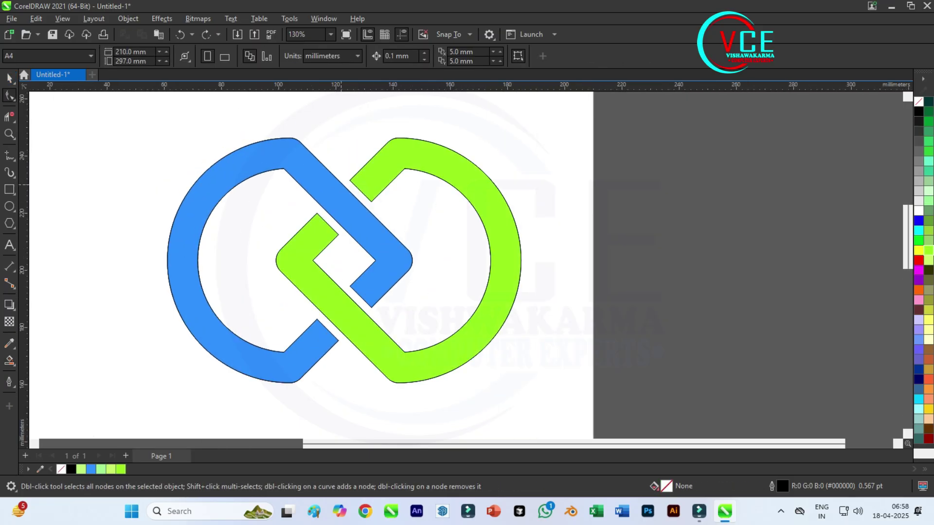
pyautogui.click(275, 160)
pyautogui.click(10, 78)
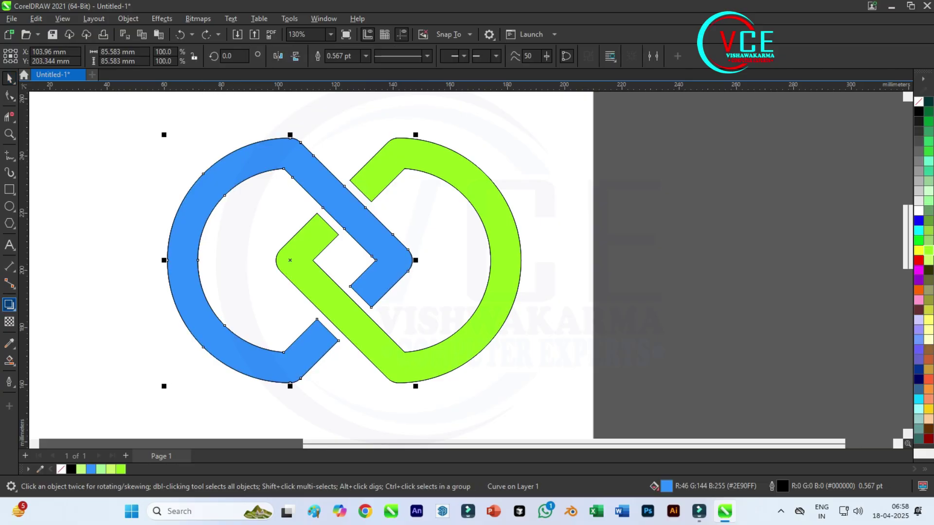
pyautogui.click(8, 305)
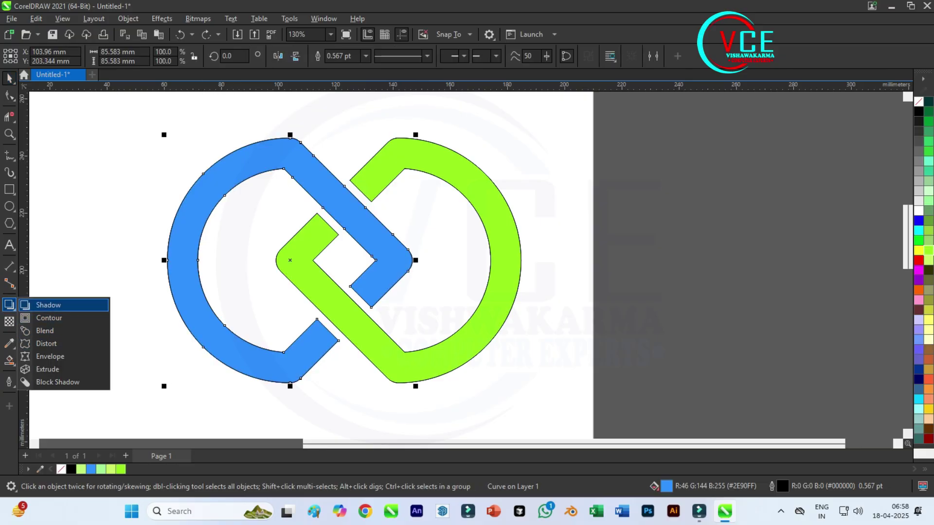
pyautogui.click(48, 305)
pyautogui.click(31, 56)
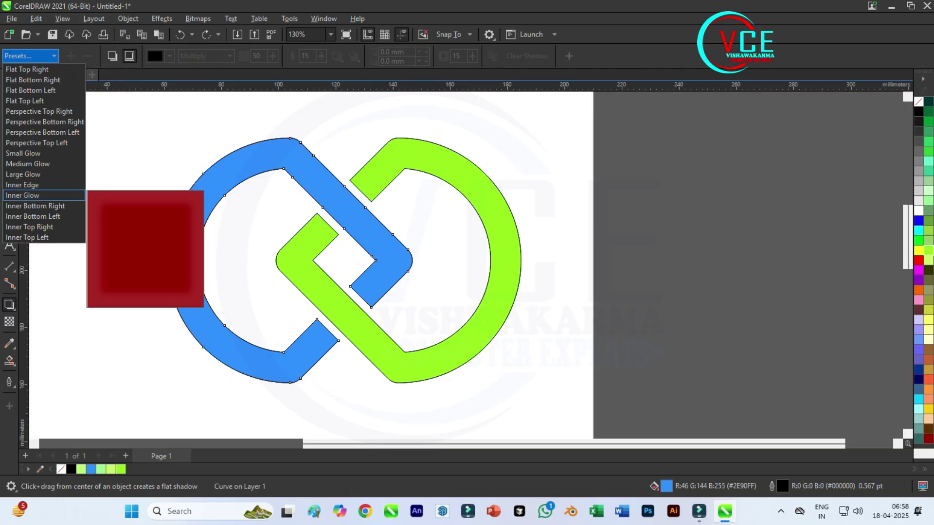
pyautogui.click(22, 185)
# - Give the green band the same Inner Edge shadow preset, and return to the Pick tool
pyautogui.click(388, 160)
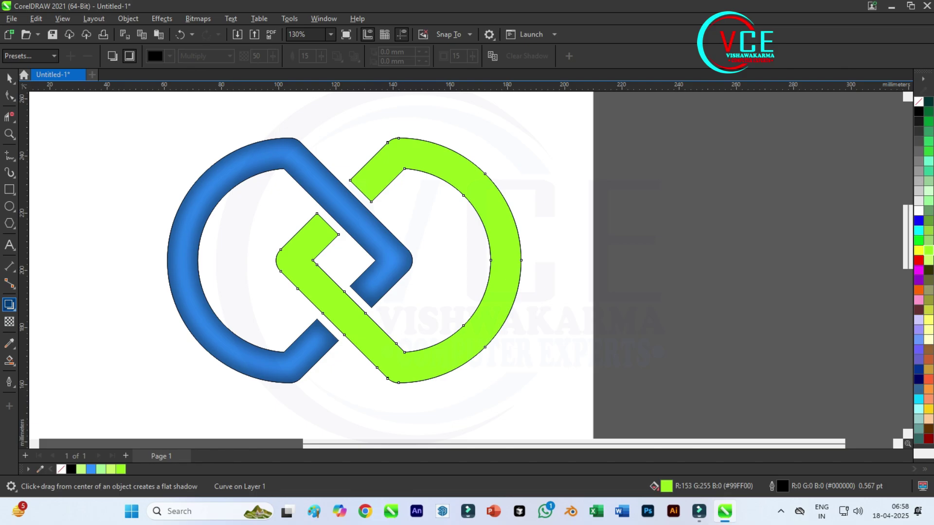
pyautogui.click(14, 309)
pyautogui.click(29, 304)
pyautogui.click(53, 56)
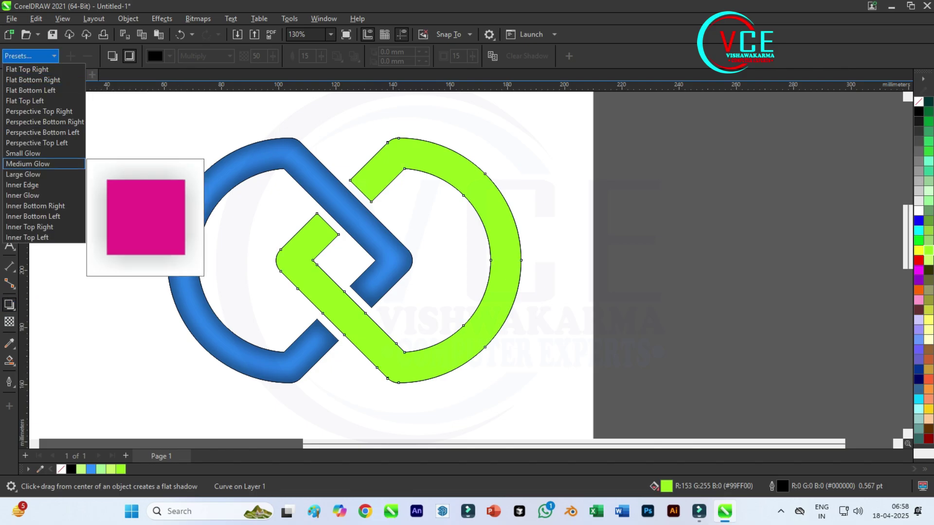
pyautogui.click(22, 185)
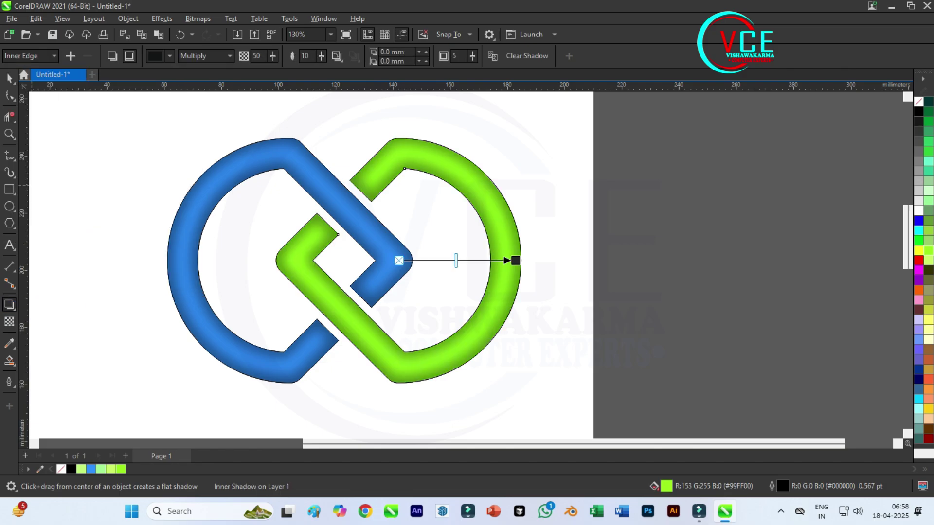
pyautogui.click(9, 78)
# - Select both shaded bands together and flatten them into a single 300 dpi RGB bitmap
pyautogui.scroll(-1, 313, 163)
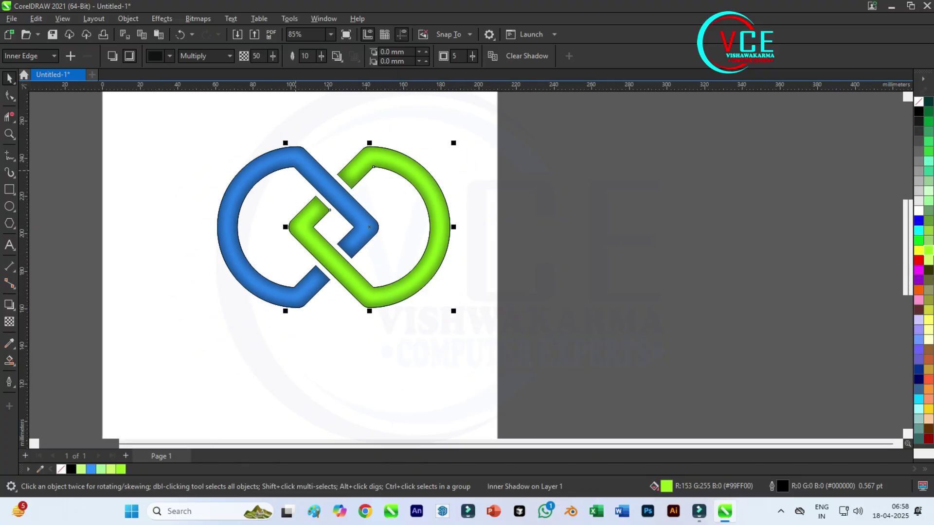
pyautogui.click(210, 128)
pyautogui.moveTo(434, 318); pyautogui.dragTo(465, 323)
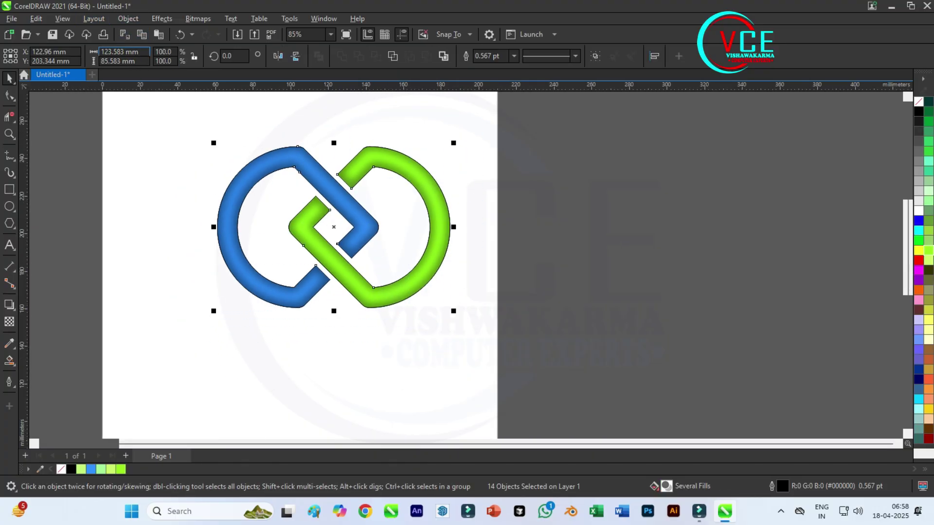
pyautogui.click(162, 19)
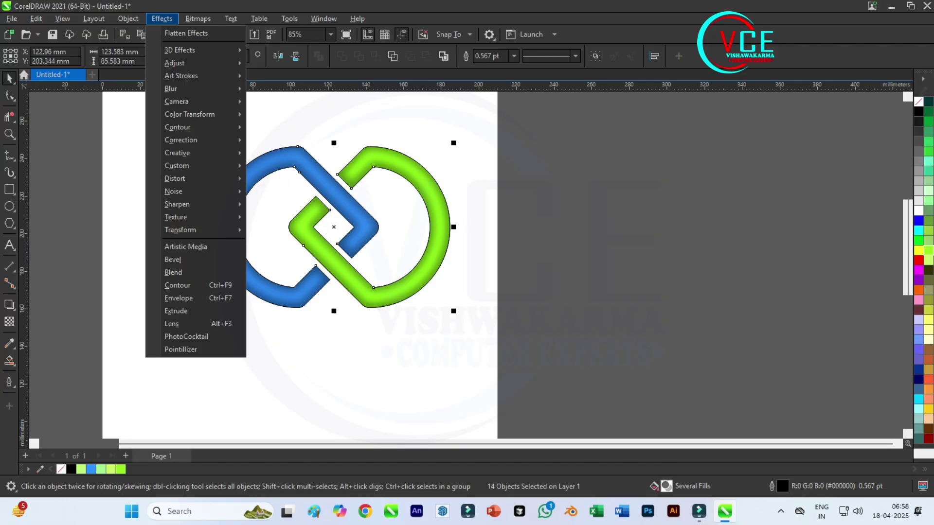
pyautogui.moveTo(195, 217)
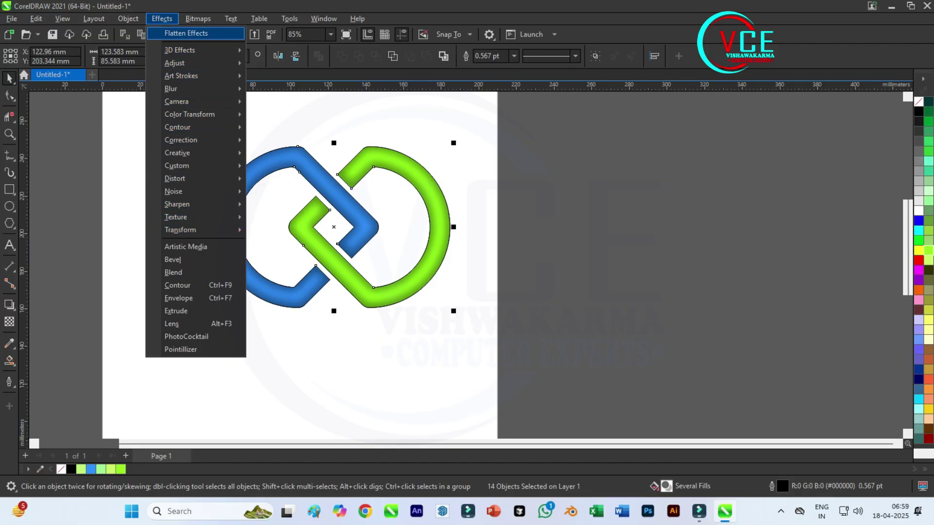
pyautogui.click(186, 33)
# - Apply the Plastic texture effect to the logo bitmap with Highlight 85, Depth 36, Smoothness 87 and a 329° light direction
pyautogui.click(162, 18)
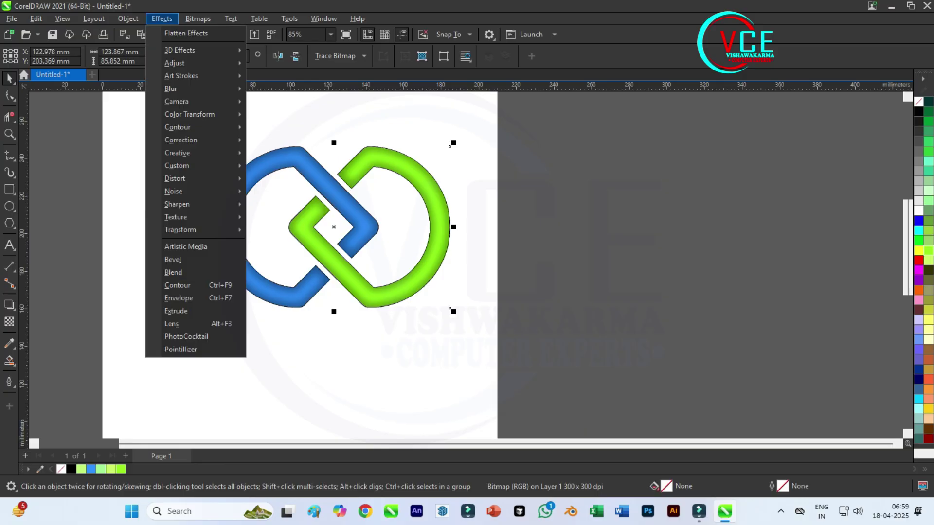
pyautogui.moveTo(194, 217)
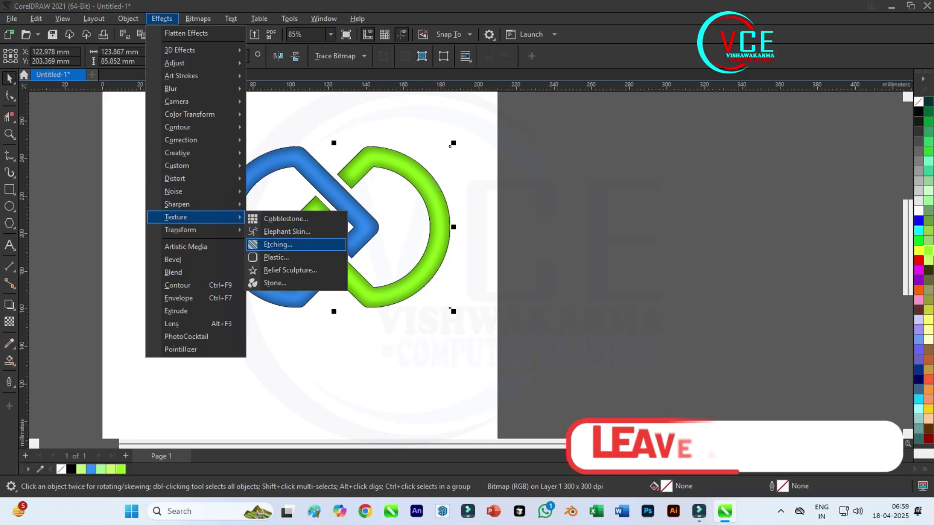
pyautogui.click(276, 257)
pyautogui.moveTo(416, 169); pyautogui.dragTo(578, 131)
pyautogui.scroll(1, 408, 167)
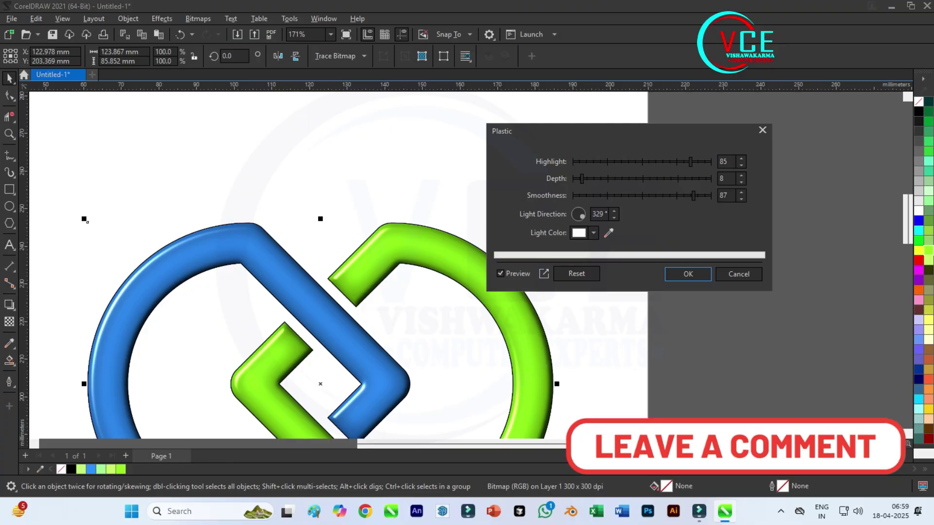
pyautogui.moveTo(319, 383); pyautogui.dragTo(293, 269)
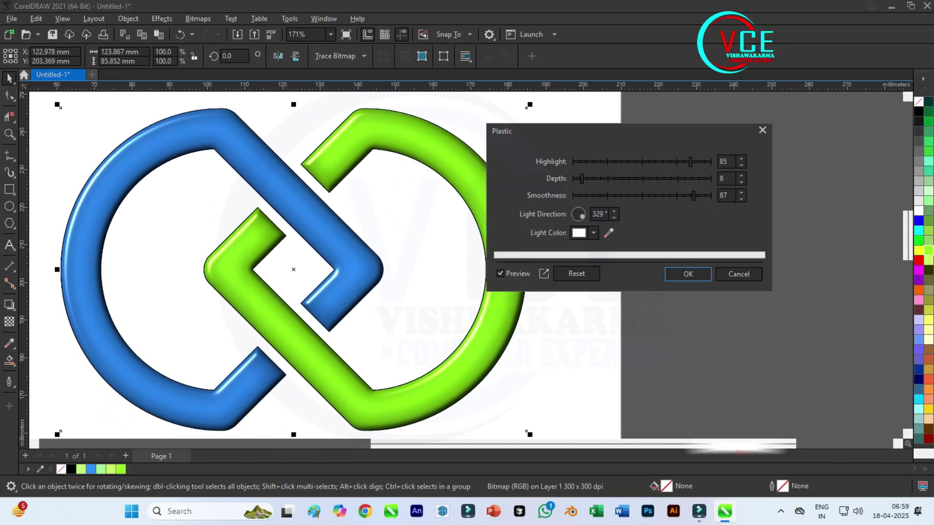
pyautogui.moveTo(581, 179)
pyautogui.mouseDown()
pyautogui.moveTo(659, 179)
pyautogui.moveTo(622, 179)
pyautogui.mouseUp()
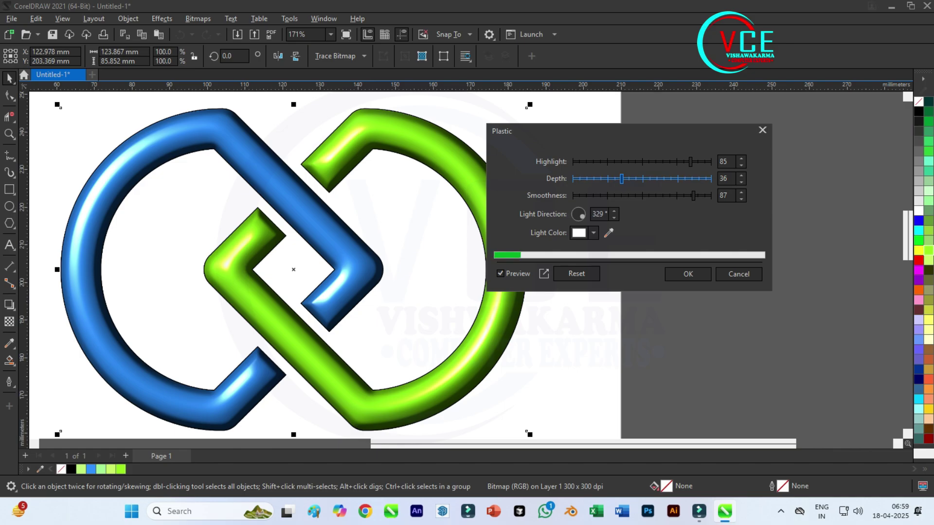
pyautogui.press('Return')
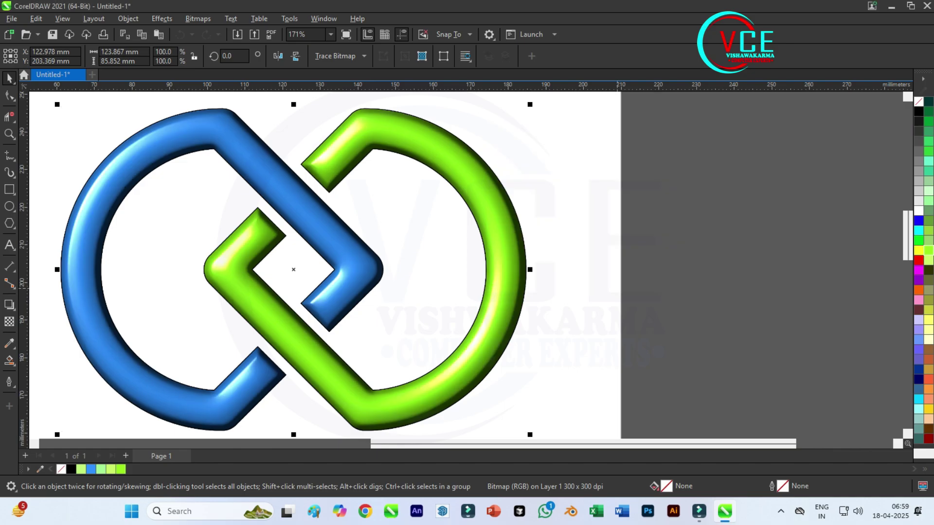
pyautogui.press('Escape')
pyautogui.scroll(-1, 570, 256)
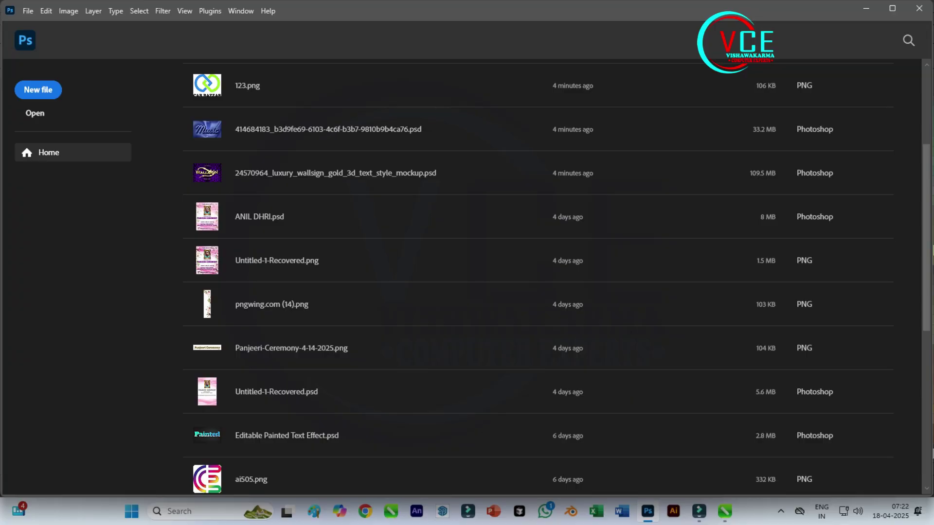
# - Switch to Photoshop and open the 3d glass window logo mockup PSD, plus the 123.png logo from the Desktop
pyautogui.click(35, 113)
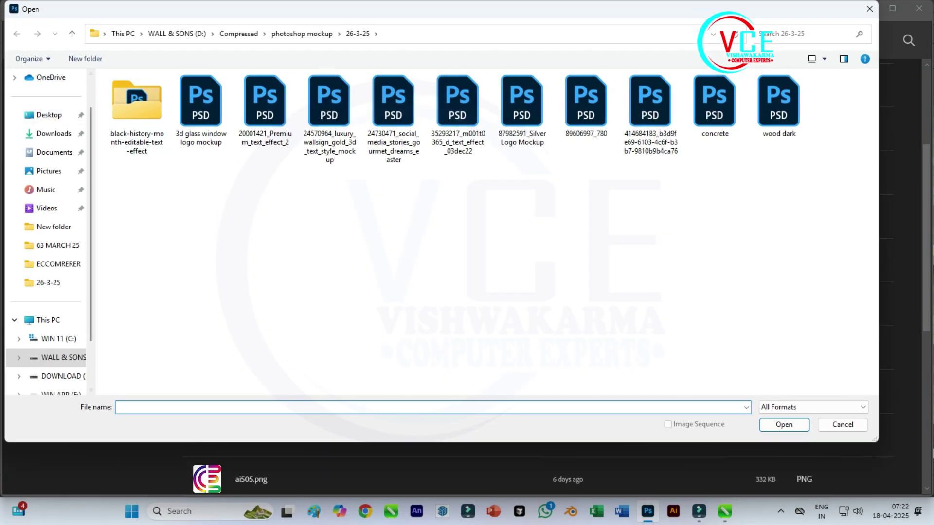
pyautogui.doubleClick(200, 111)
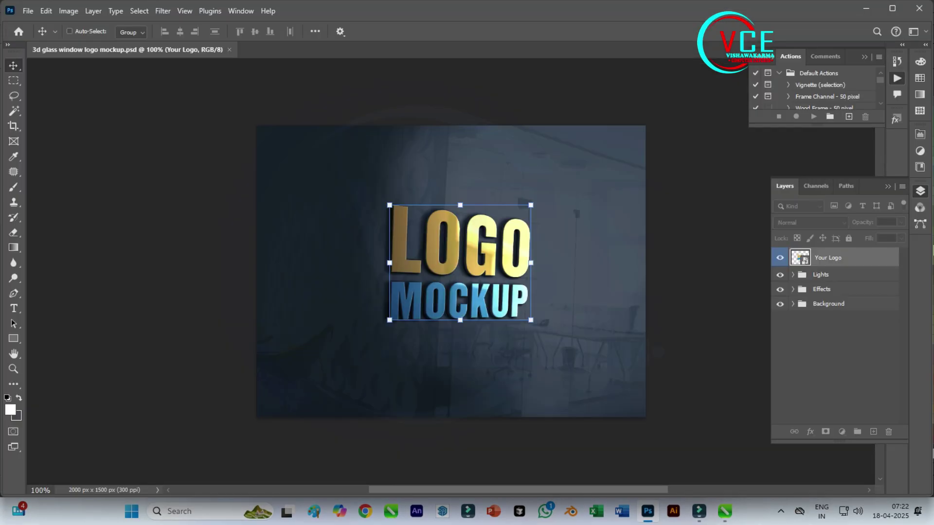
pyautogui.click(28, 11)
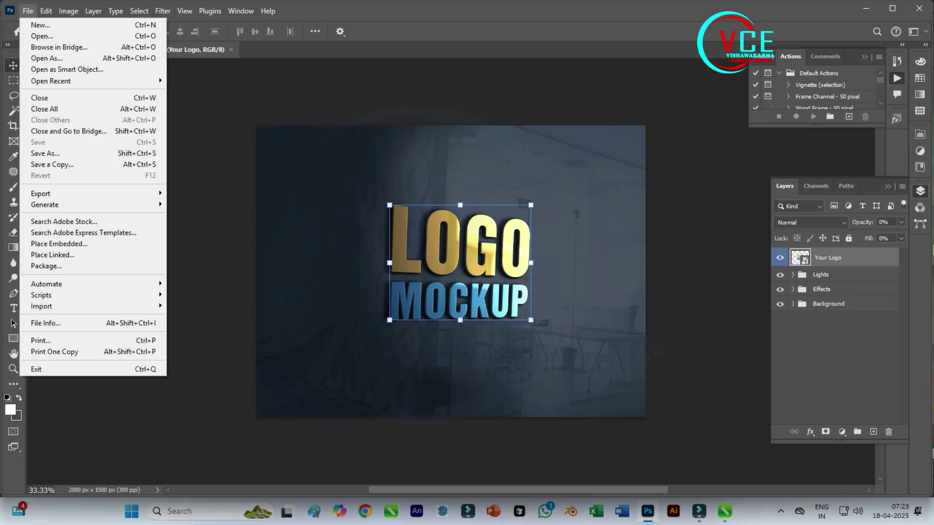
pyautogui.press('Up')
pyautogui.press('Up')
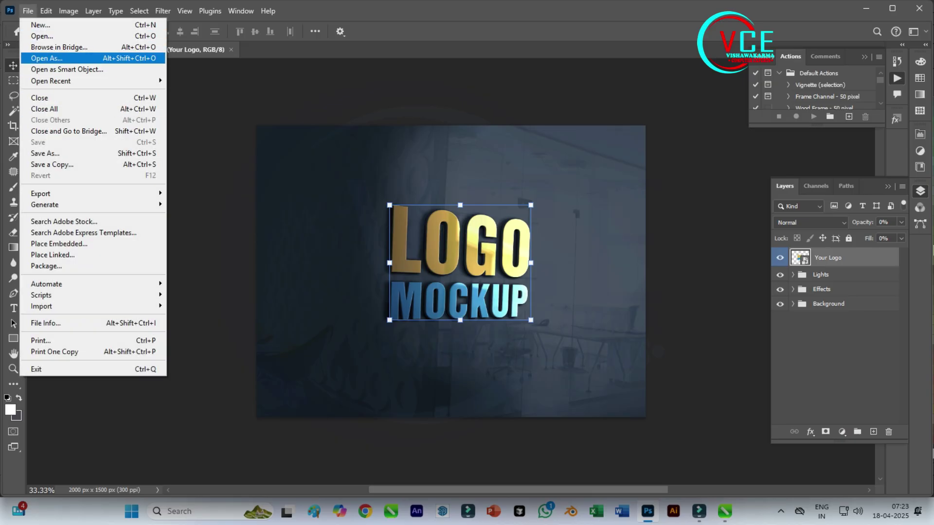
pyautogui.press('Return')
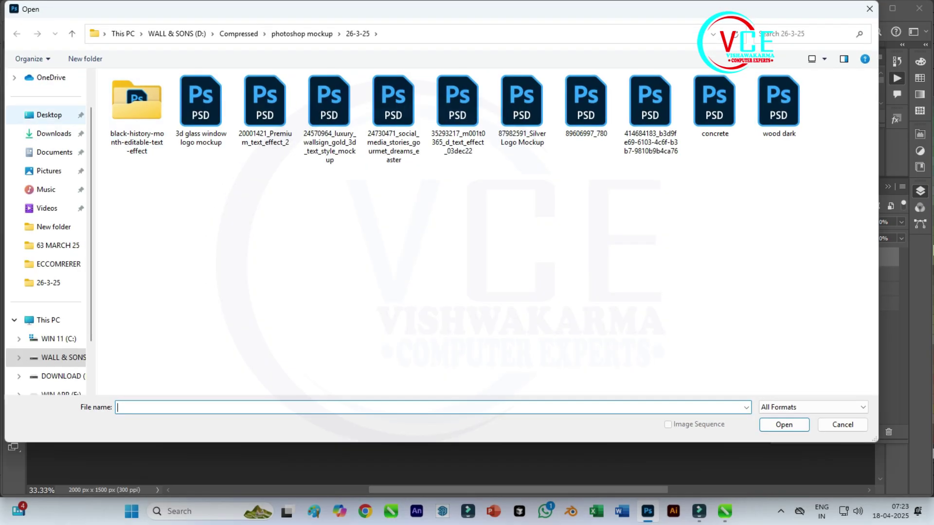
pyautogui.click(49, 114)
pyautogui.click(585, 105)
pyautogui.press('Return')
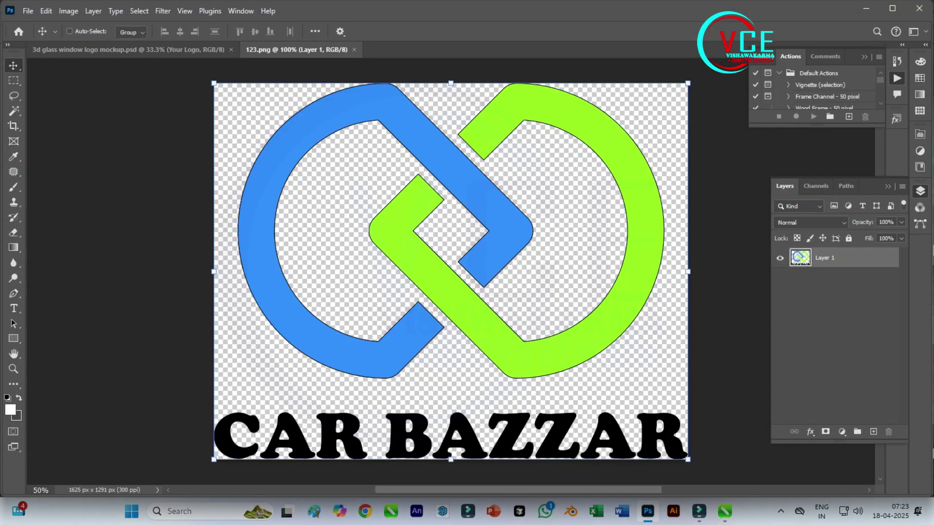
# - Copy the CAR BAZZAR logo from 123.png into the Your Logo.psb smart object document as a new layer
pyautogui.hotkey('ctrl', 'Tab')
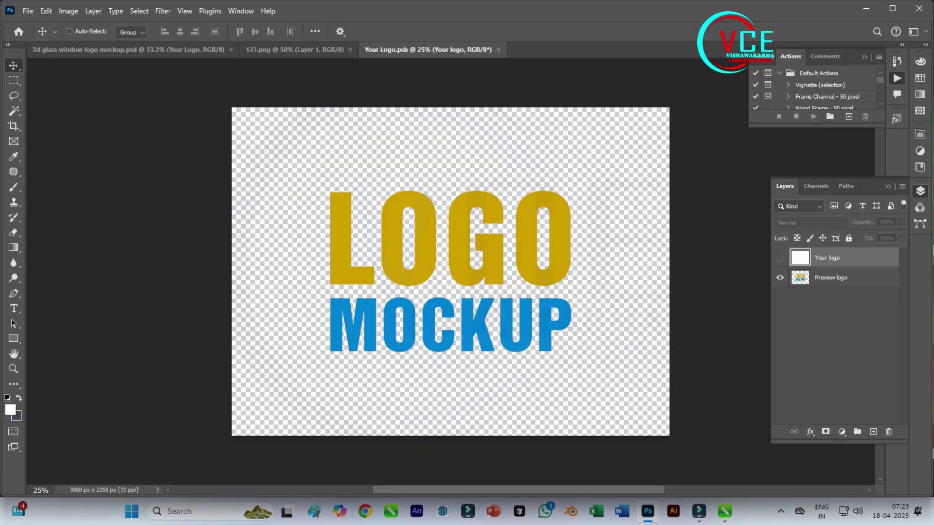
pyautogui.hotkey('ctrl', 'shift', 'Tab')
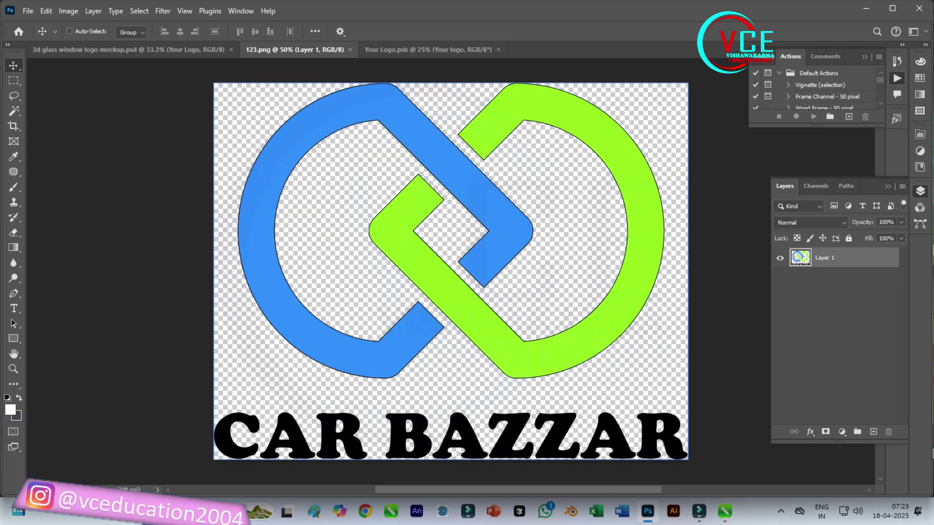
pyautogui.moveTo(418, 104); pyautogui.dragTo(428, 51)
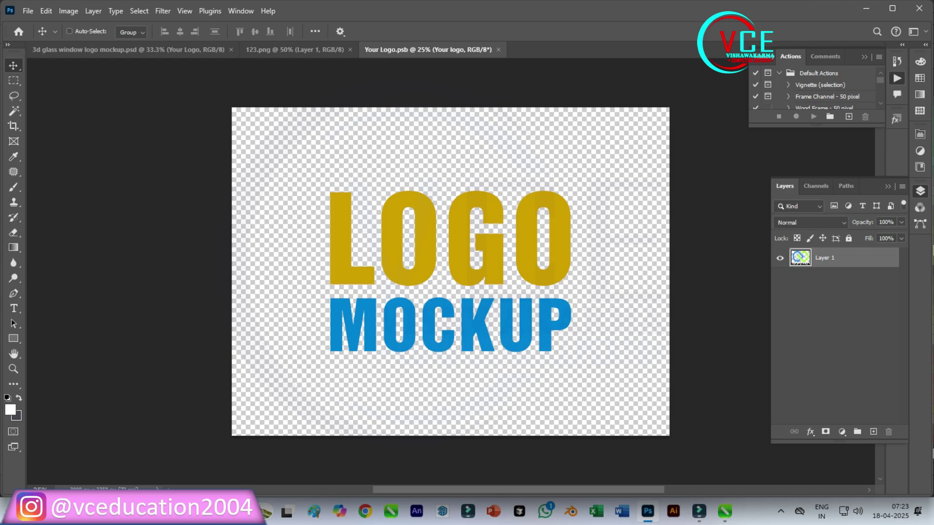
pyautogui.hotkey('ctrl', 'v')
pyautogui.press('Return')
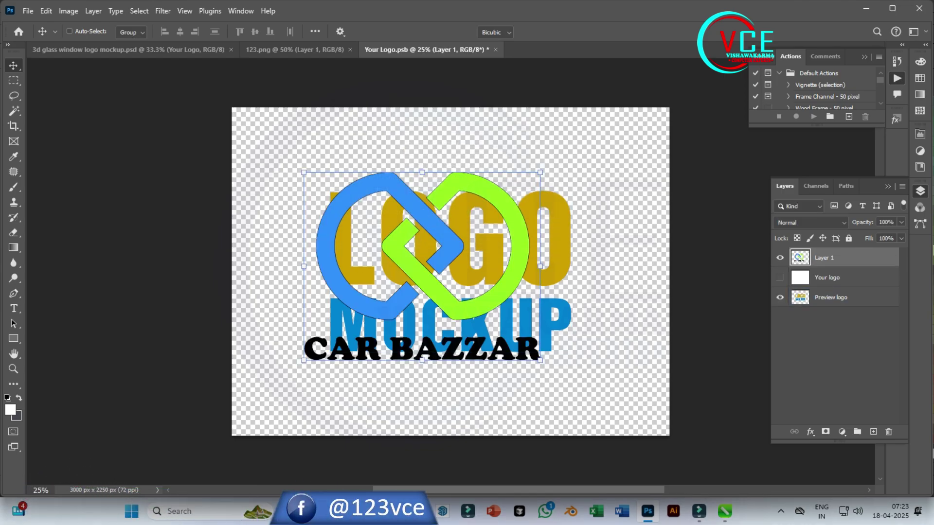
# - Scale the CAR BAZZAR logo layer to 116.67% and position it over the LOGO MOCKUP placeholder artwork
pyautogui.moveTo(541, 361); pyautogui.dragTo(581, 392)
pyautogui.moveTo(524, 317); pyautogui.dragTo(526, 308)
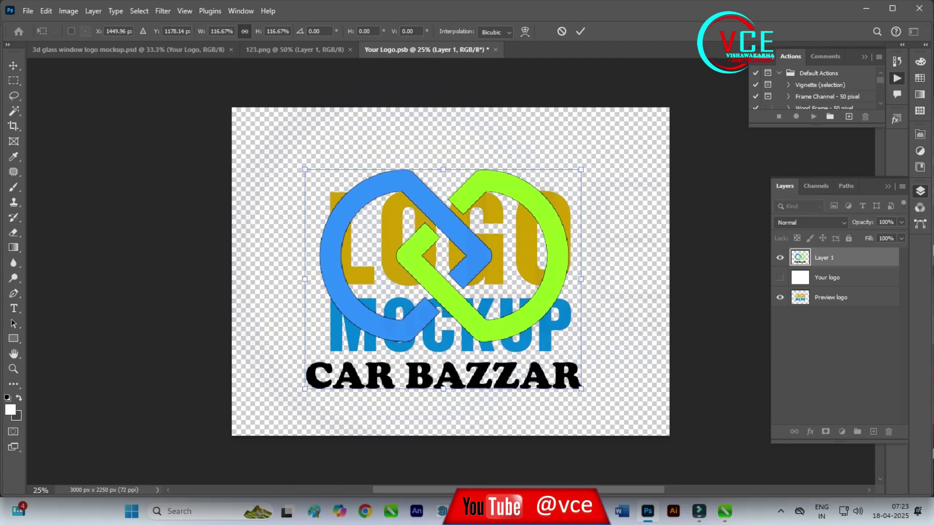
pyautogui.press('Return')
# - Hide the Preview logo layer and save the Your Logo.psb smart object
pyautogui.click(780, 297)
pyautogui.click(28, 11)
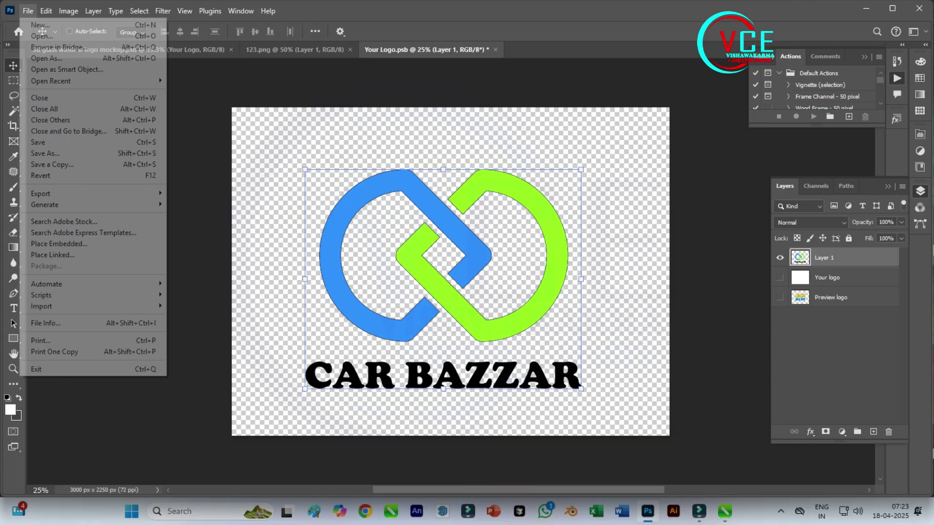
pyautogui.click(49, 142)
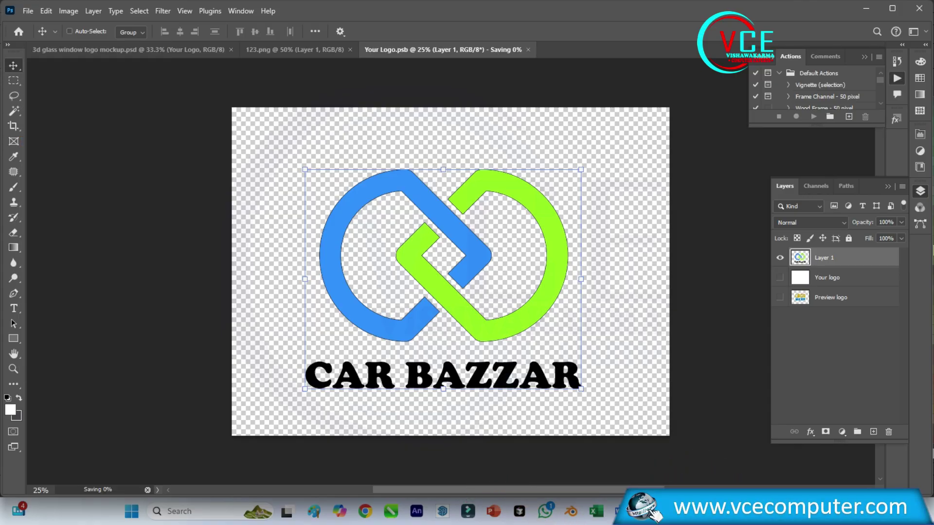
# - Return to the glass window mockup document and examine the CAR BAZZAR logo on it up close
pyautogui.click(129, 50)
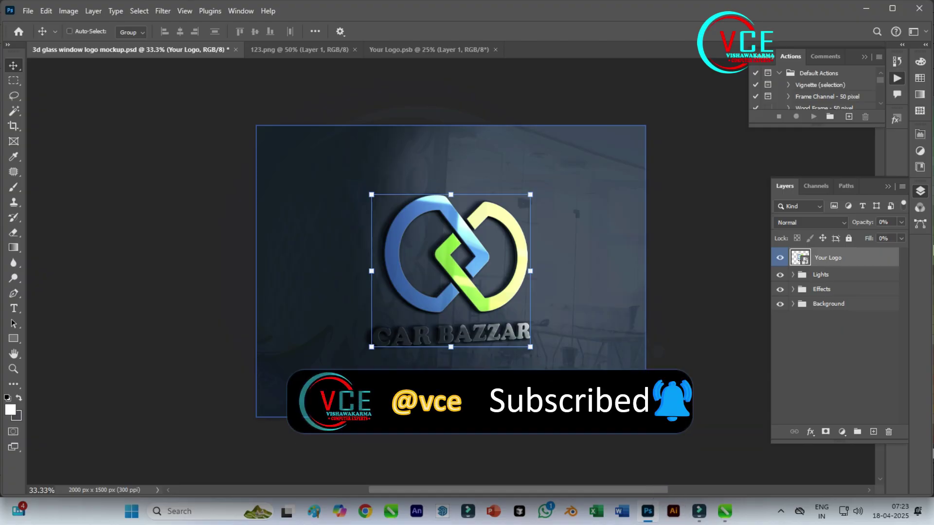
pyautogui.scroll(6, 478, 254)
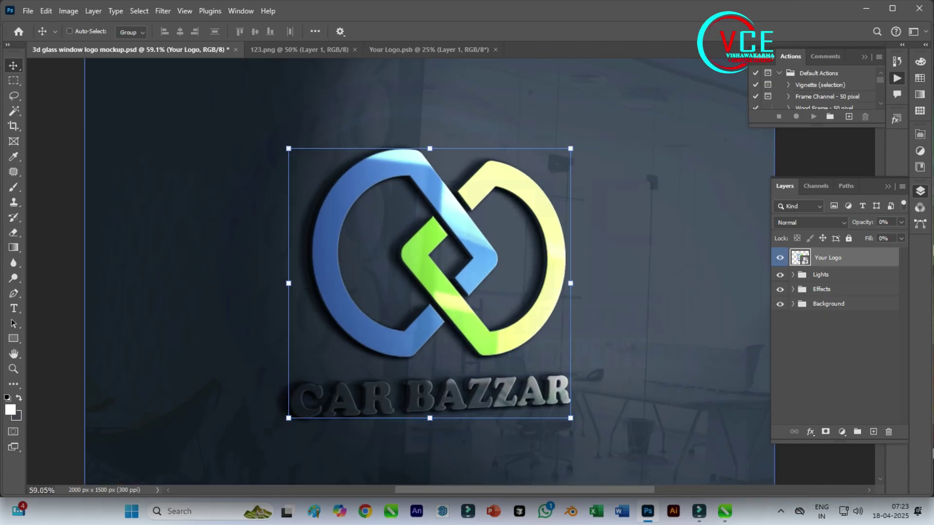
pyautogui.scroll(2, 485, 276)
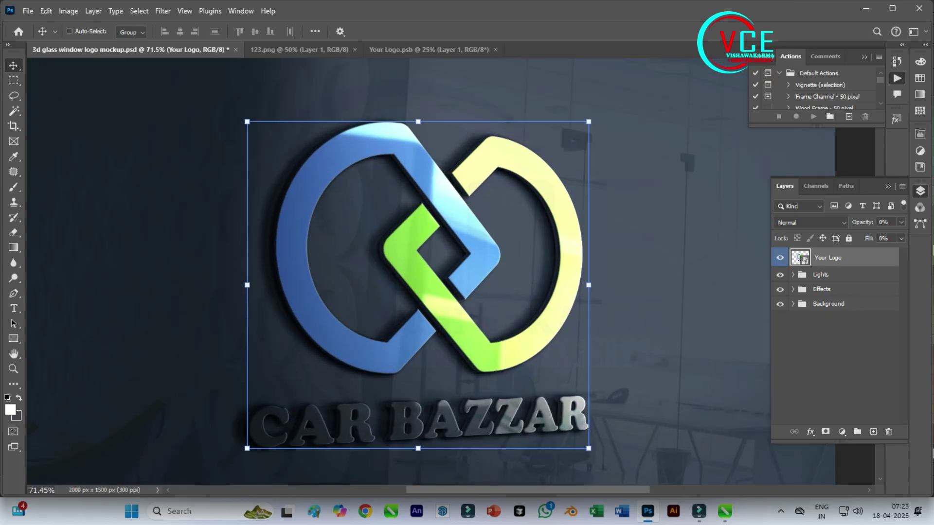